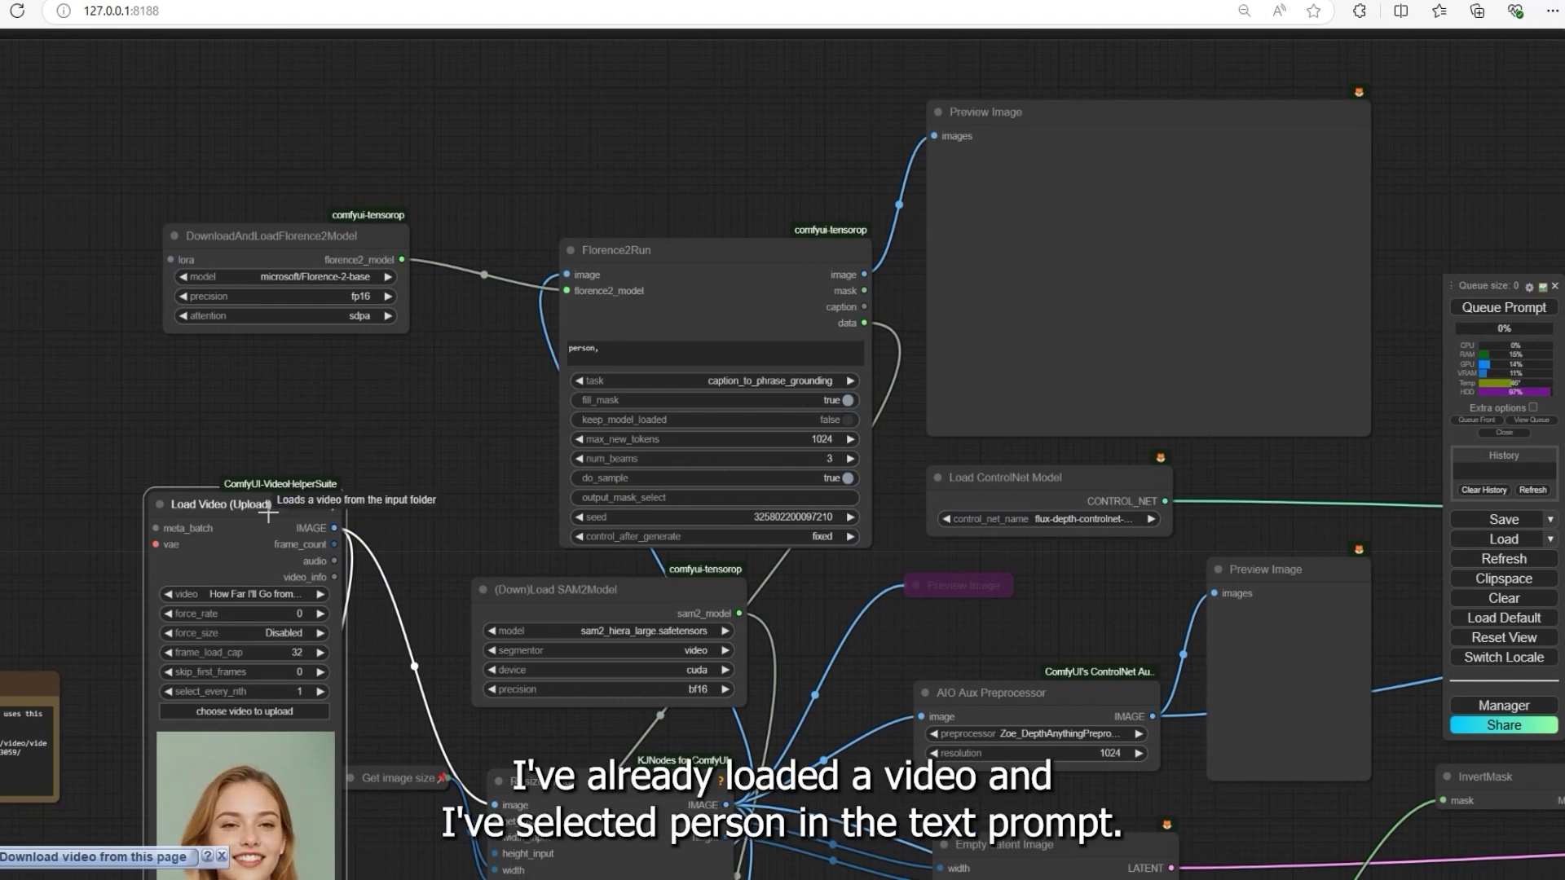
drag(420, 487, 502, 351)
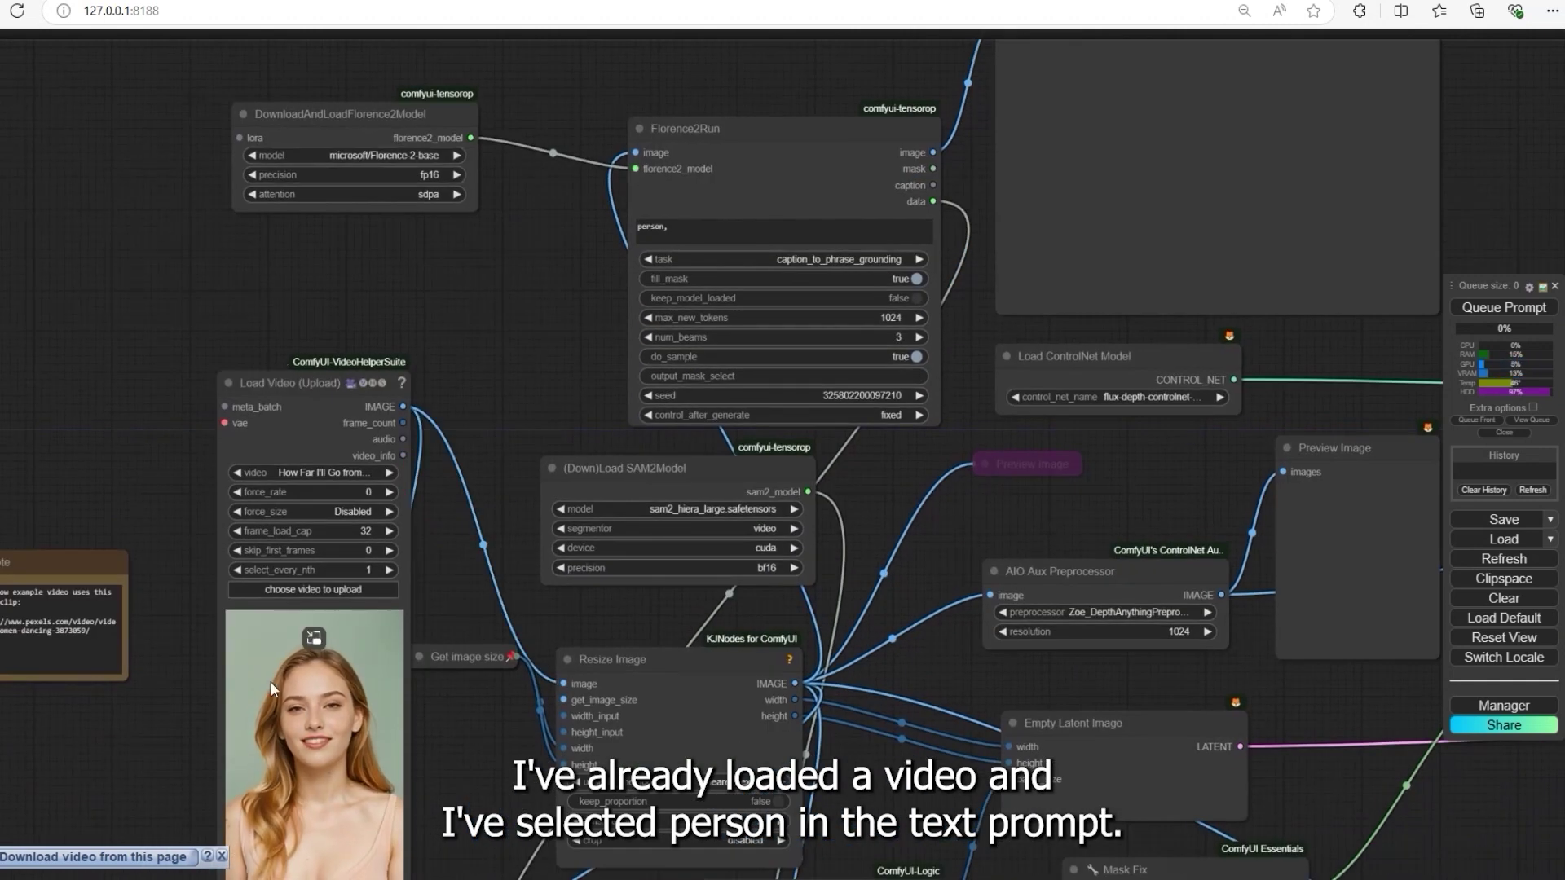
drag(115, 758, 137, 723)
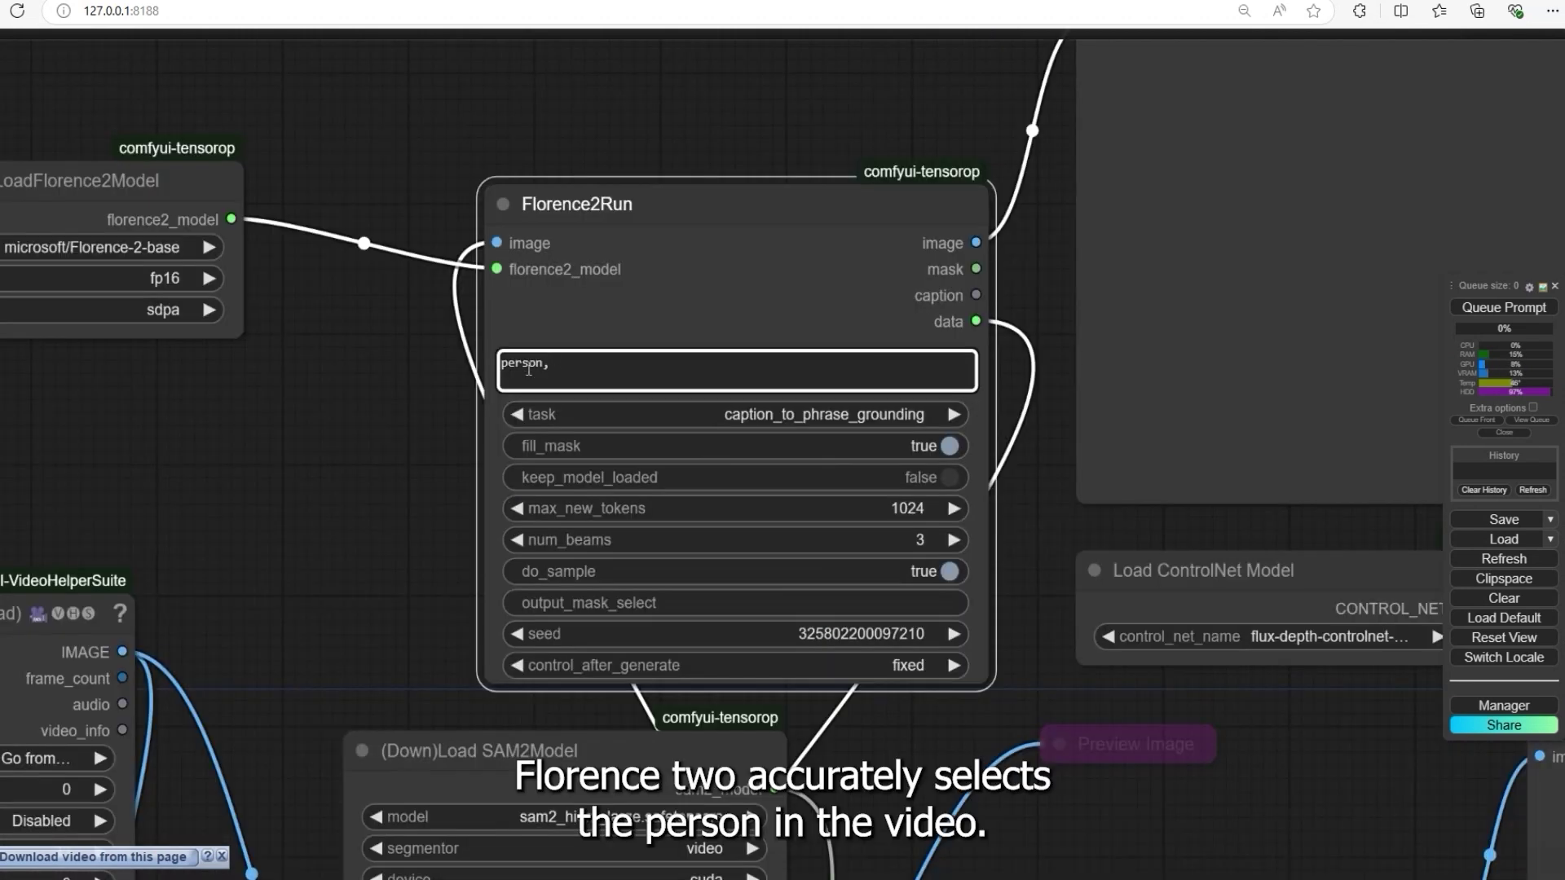
scroll(356, 590, down, 5)
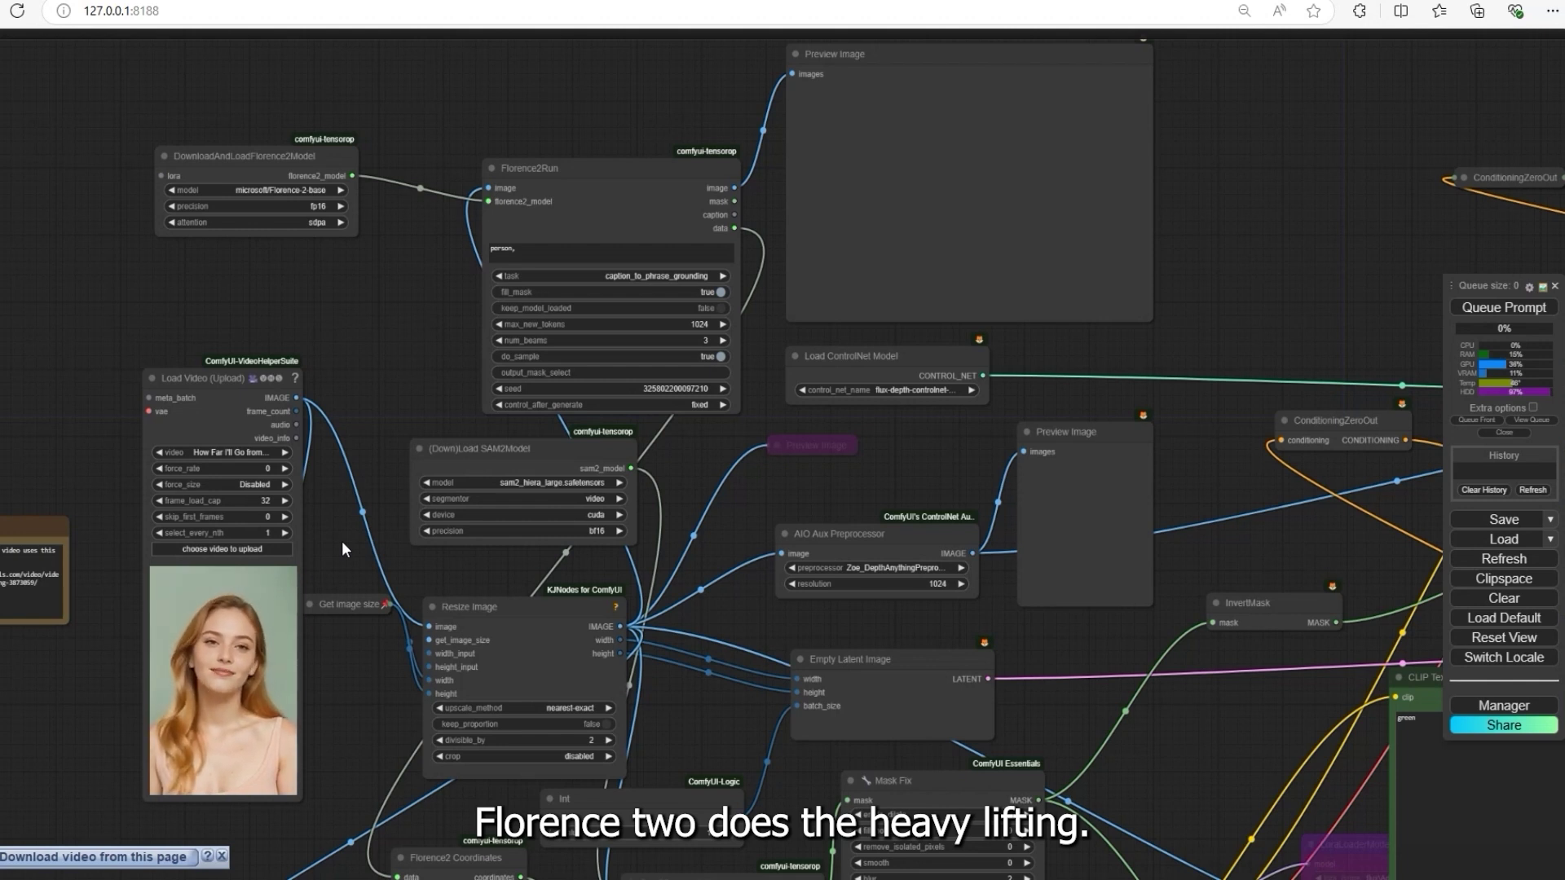
scroll(501, 228, up, 9)
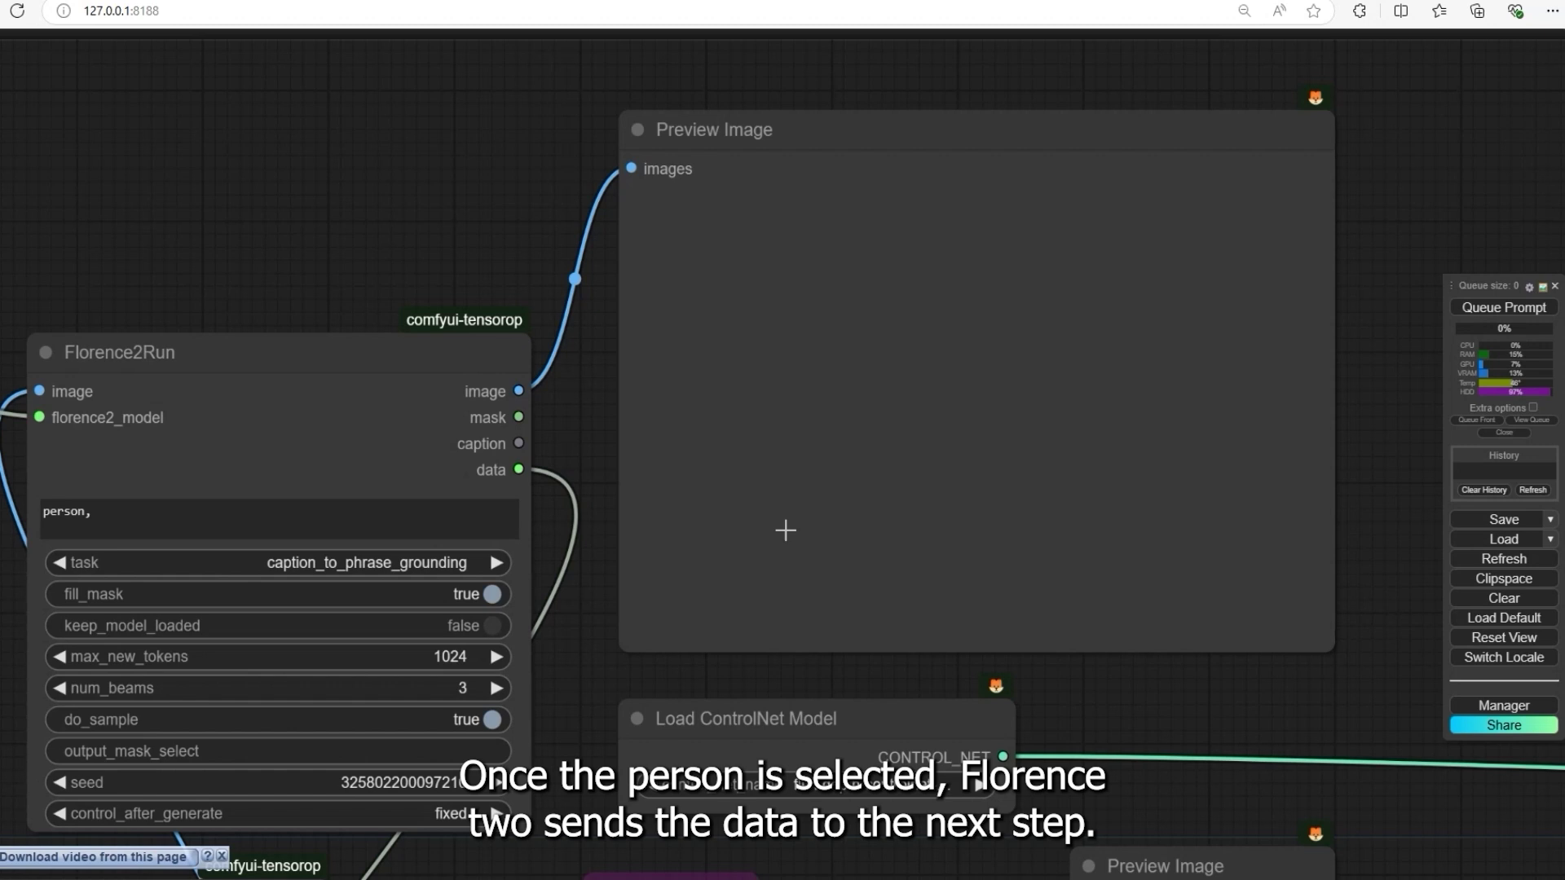
scroll(789, 537, down, 3)
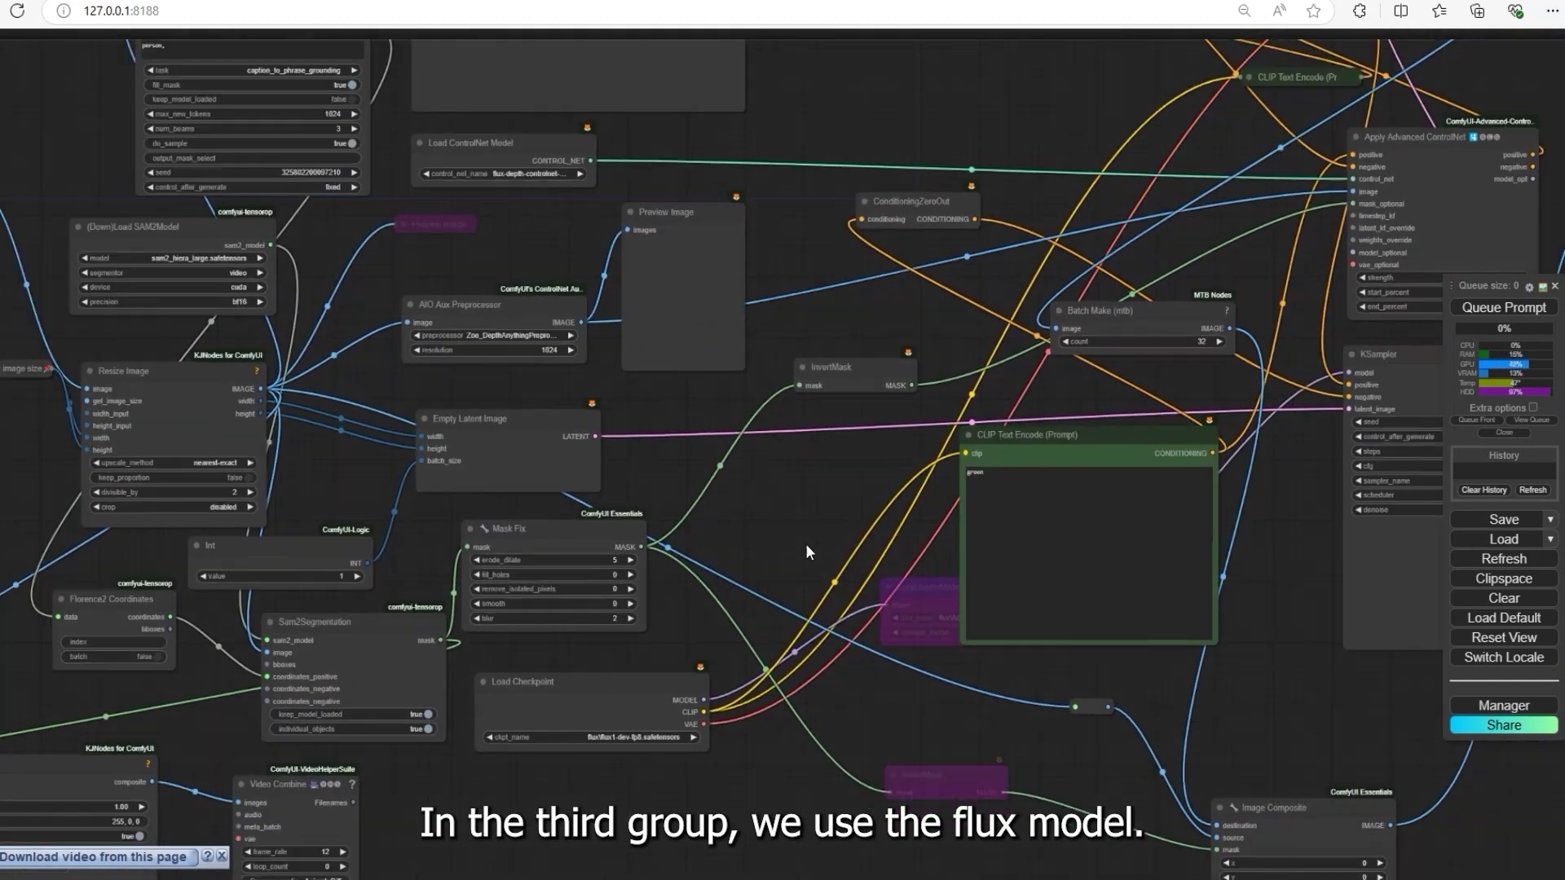
drag(835, 507, 598, 525)
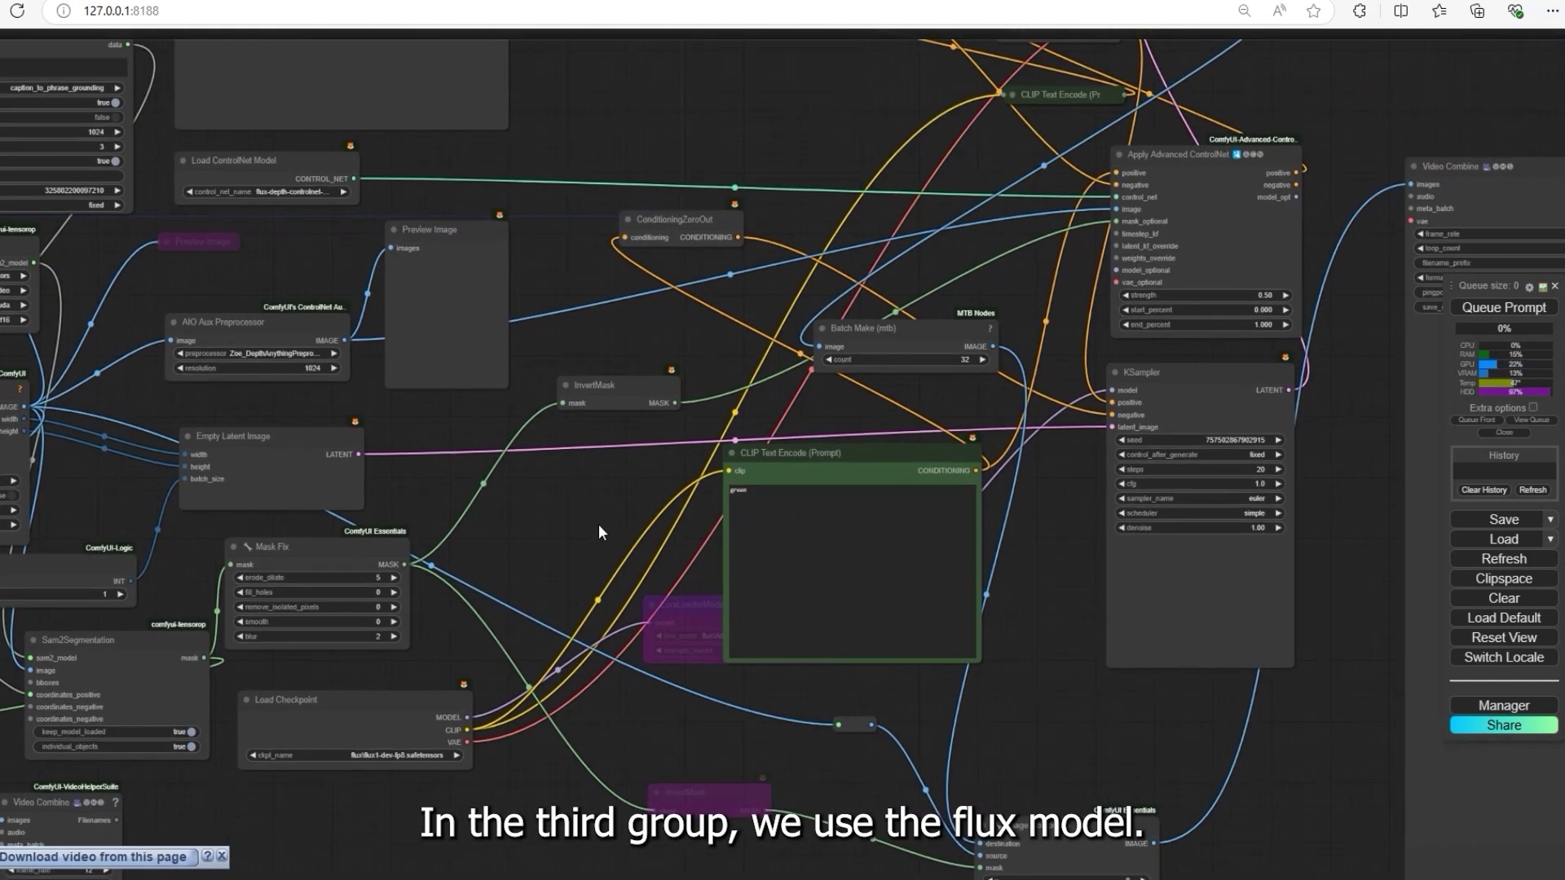
scroll(597, 525, down, 1)
scroll(344, 762, up, 15)
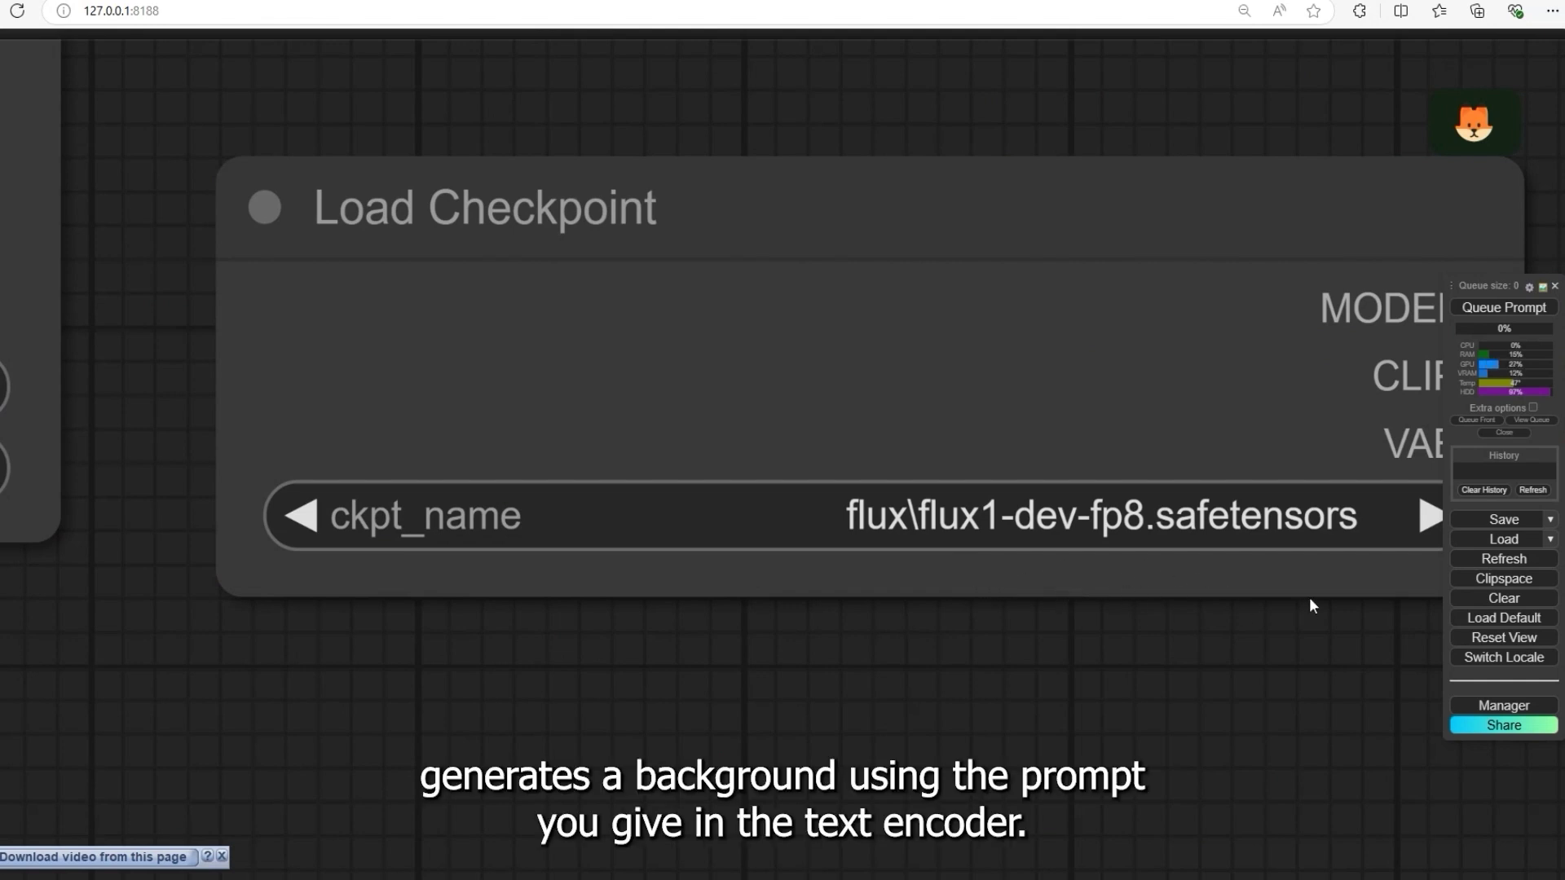
scroll(938, 502, down, 10)
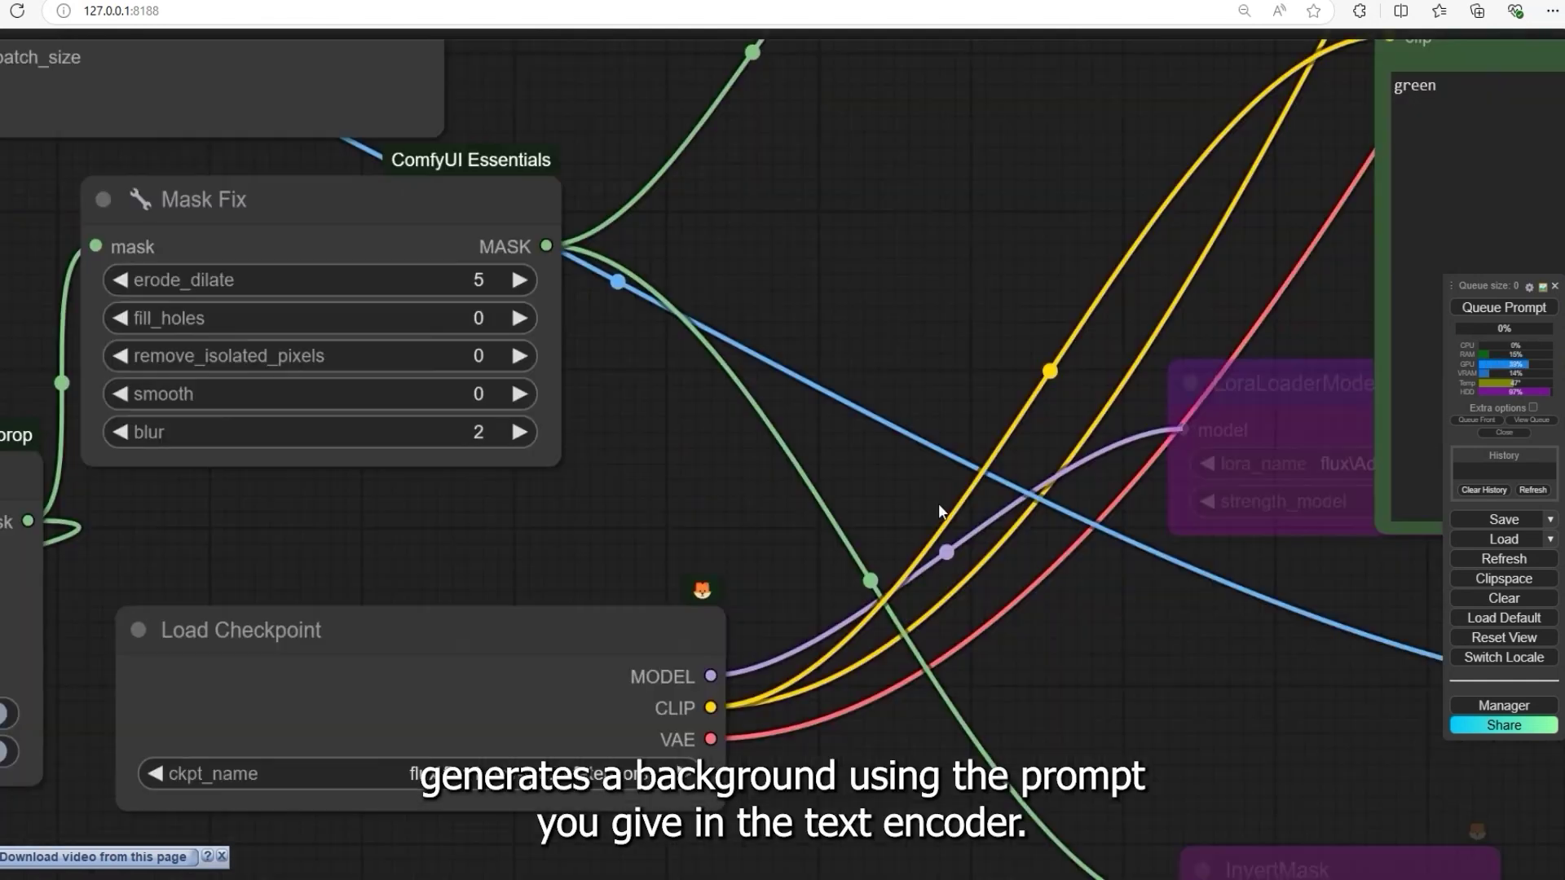
drag(691, 317, 676, 455)
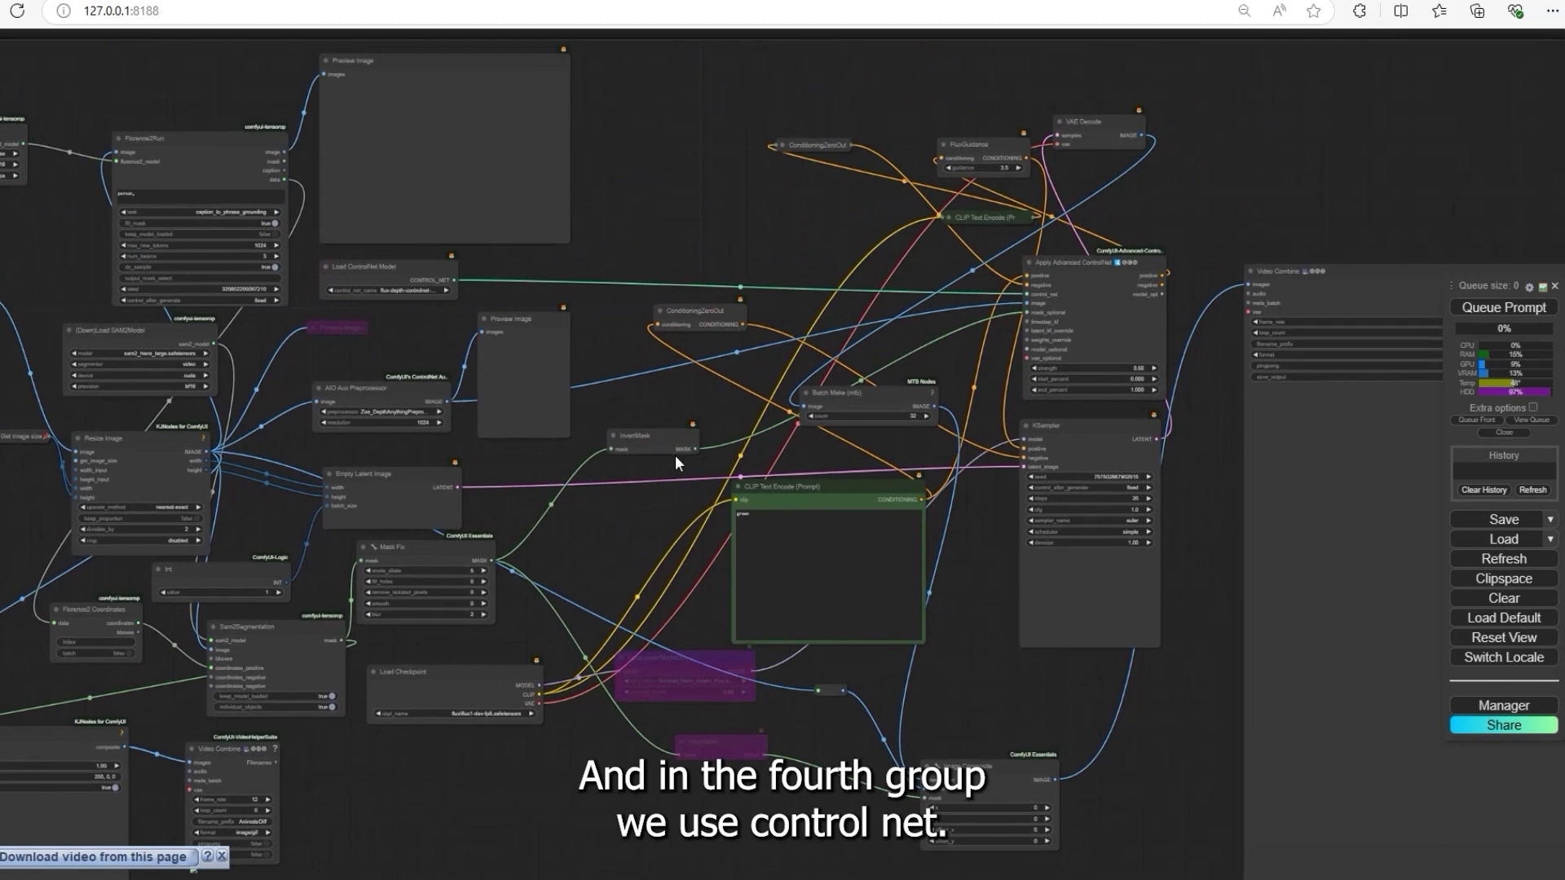
scroll(762, 392, up, 15)
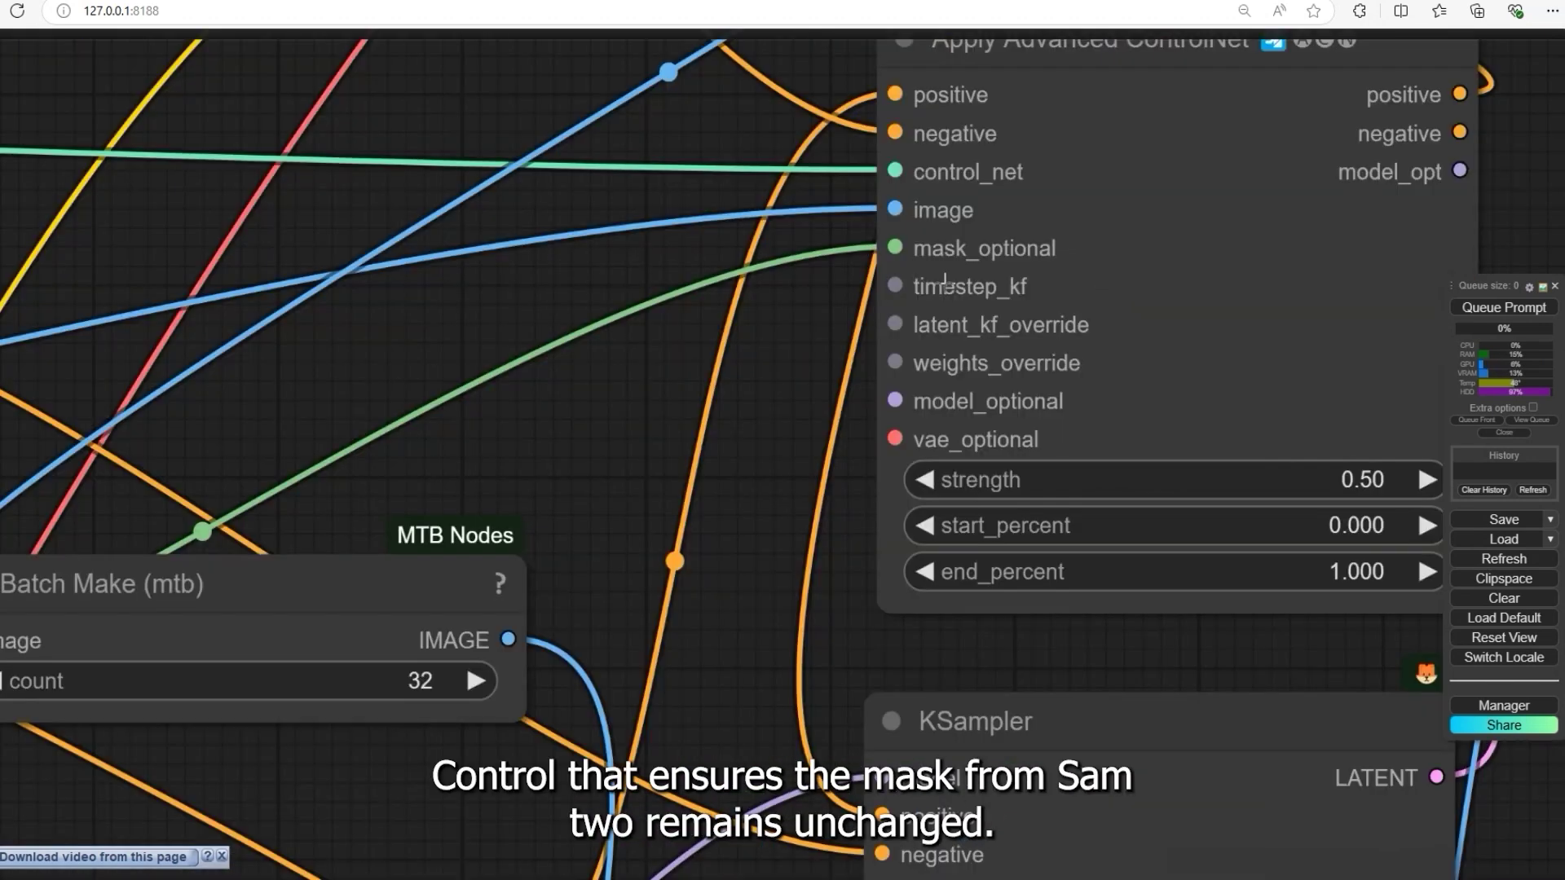
scroll(946, 282, down, 2)
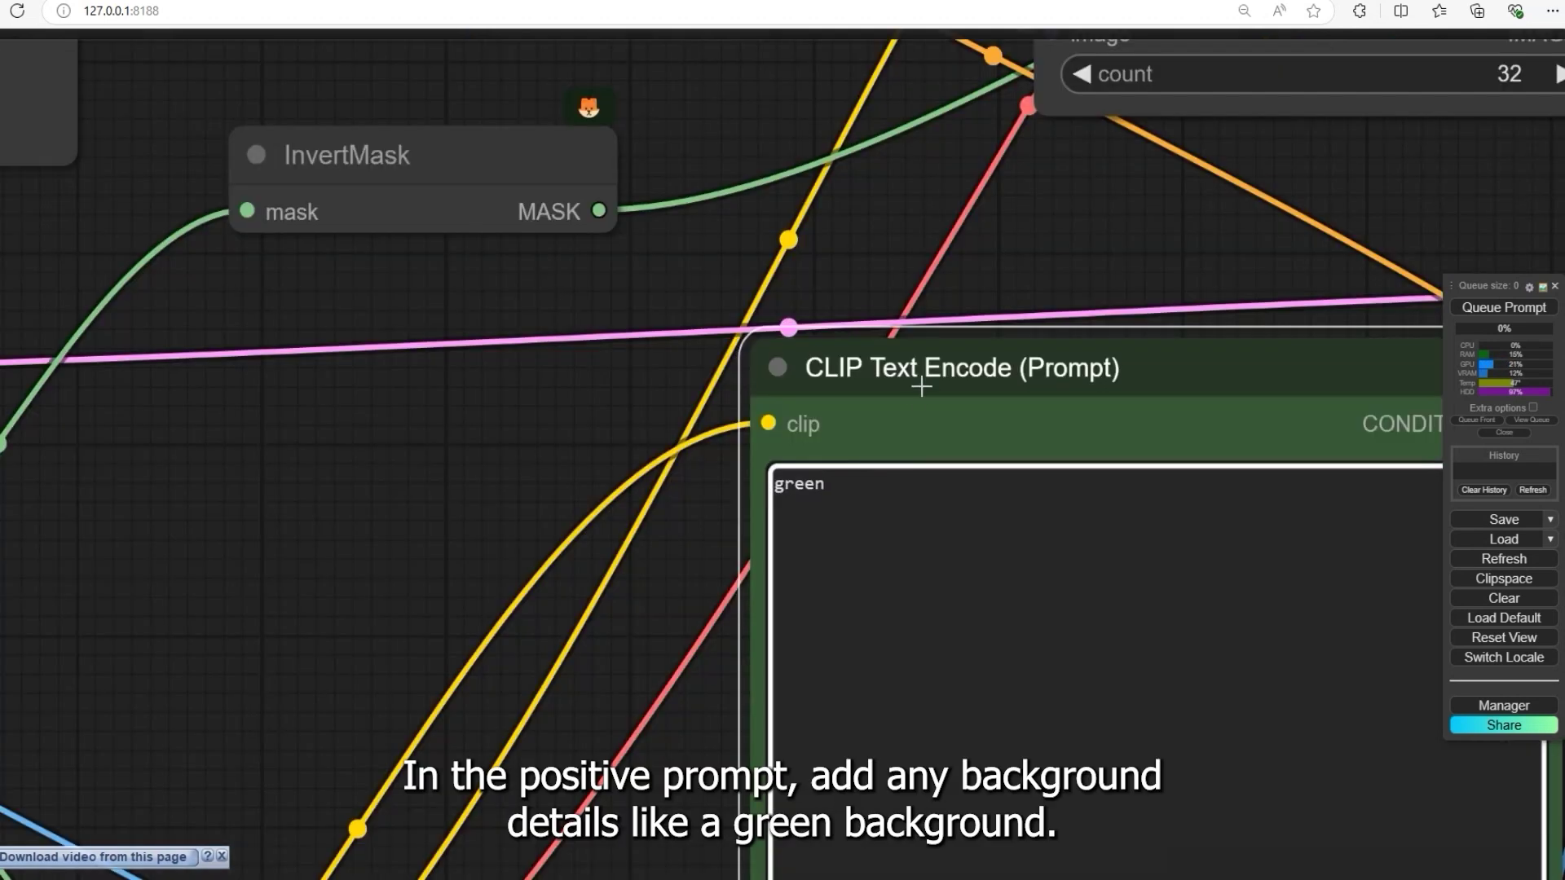
- Pan the canvas to the Sam2Segmentation node and its red person-mask preview
scroll(920, 386, down, 2)
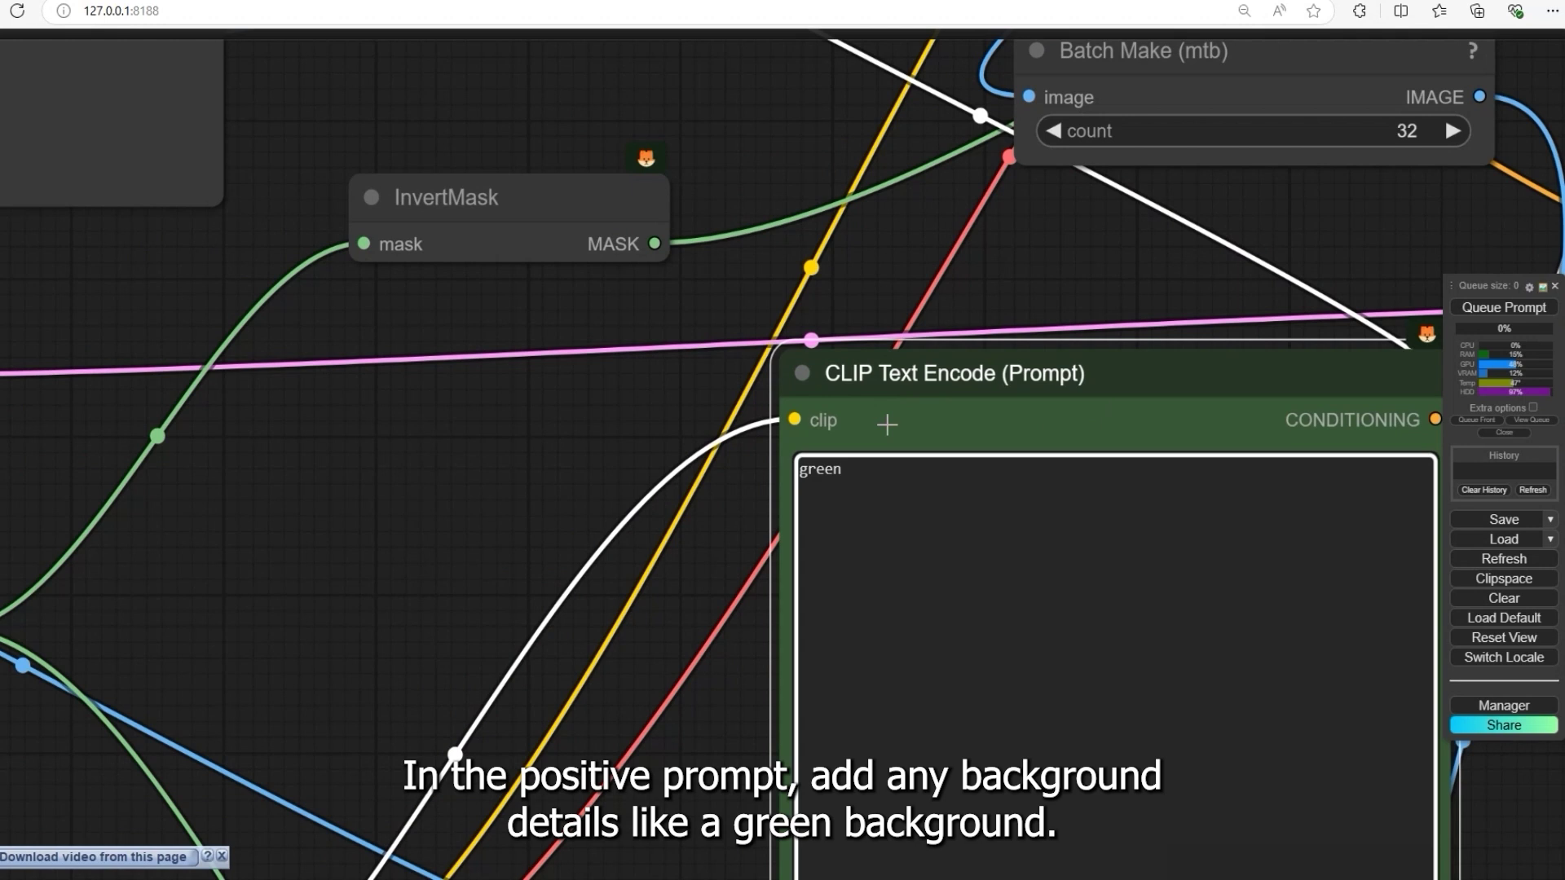
drag(640, 467, 487, 450)
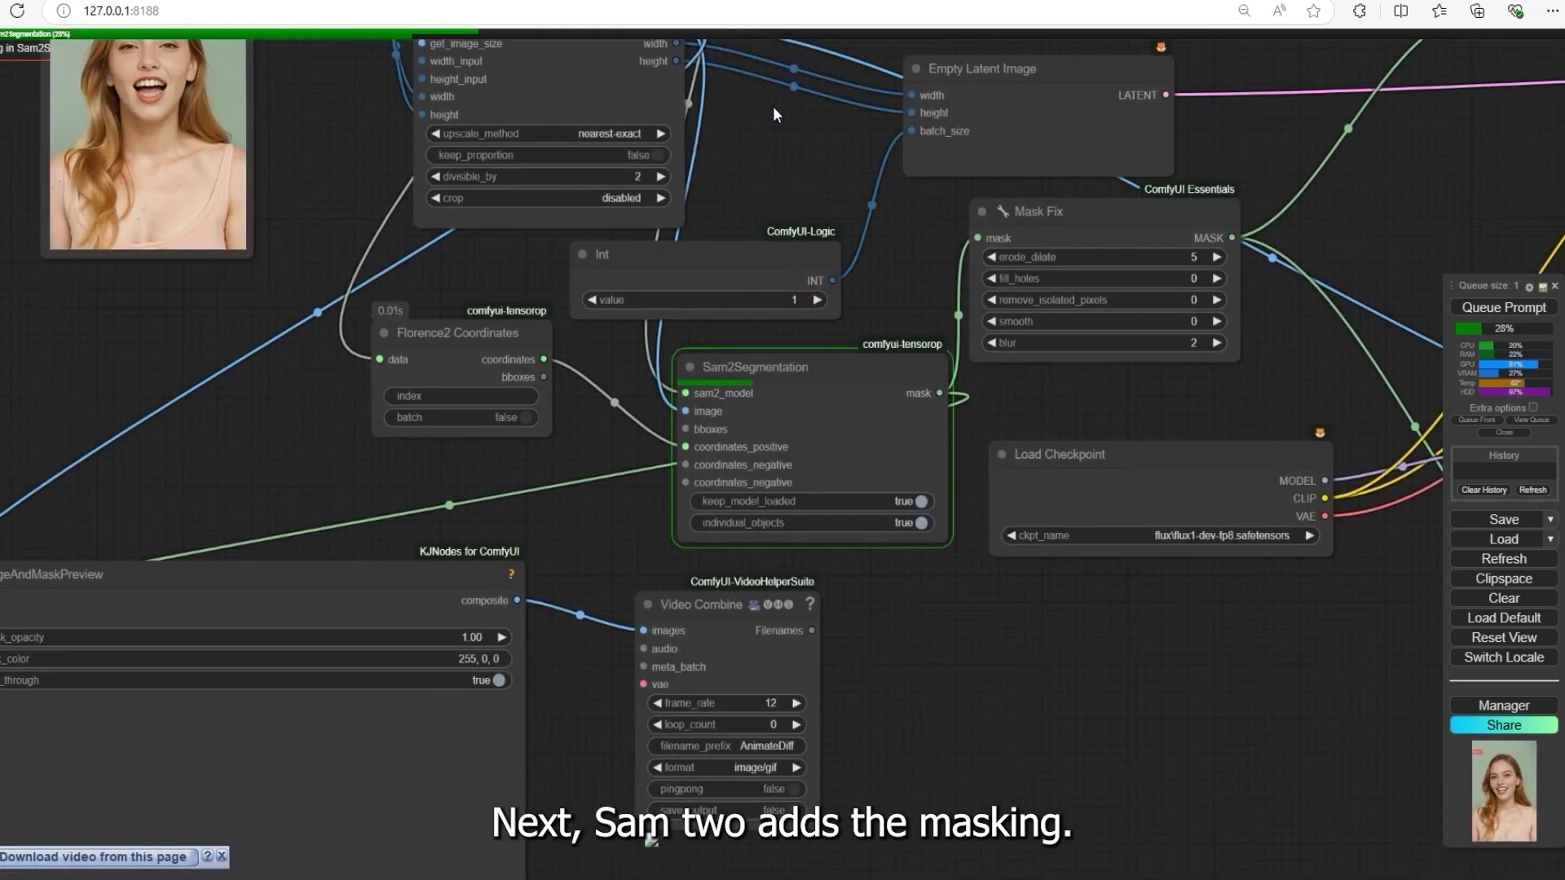
drag(628, 556, 736, 364)
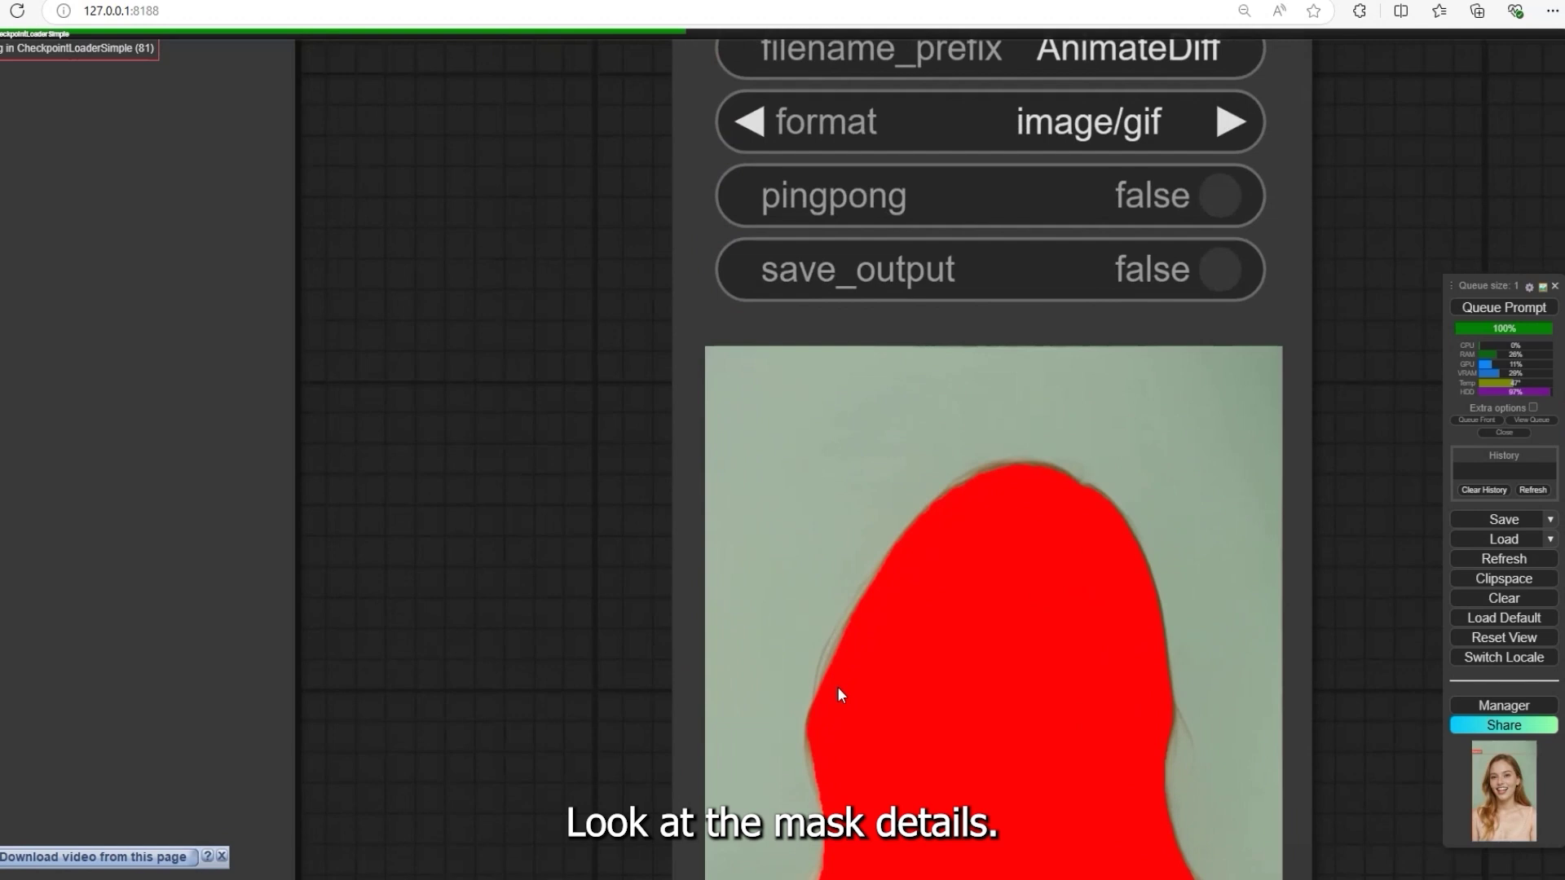
scroll(837, 686, up, 5)
scroll(823, 620, down, 5)
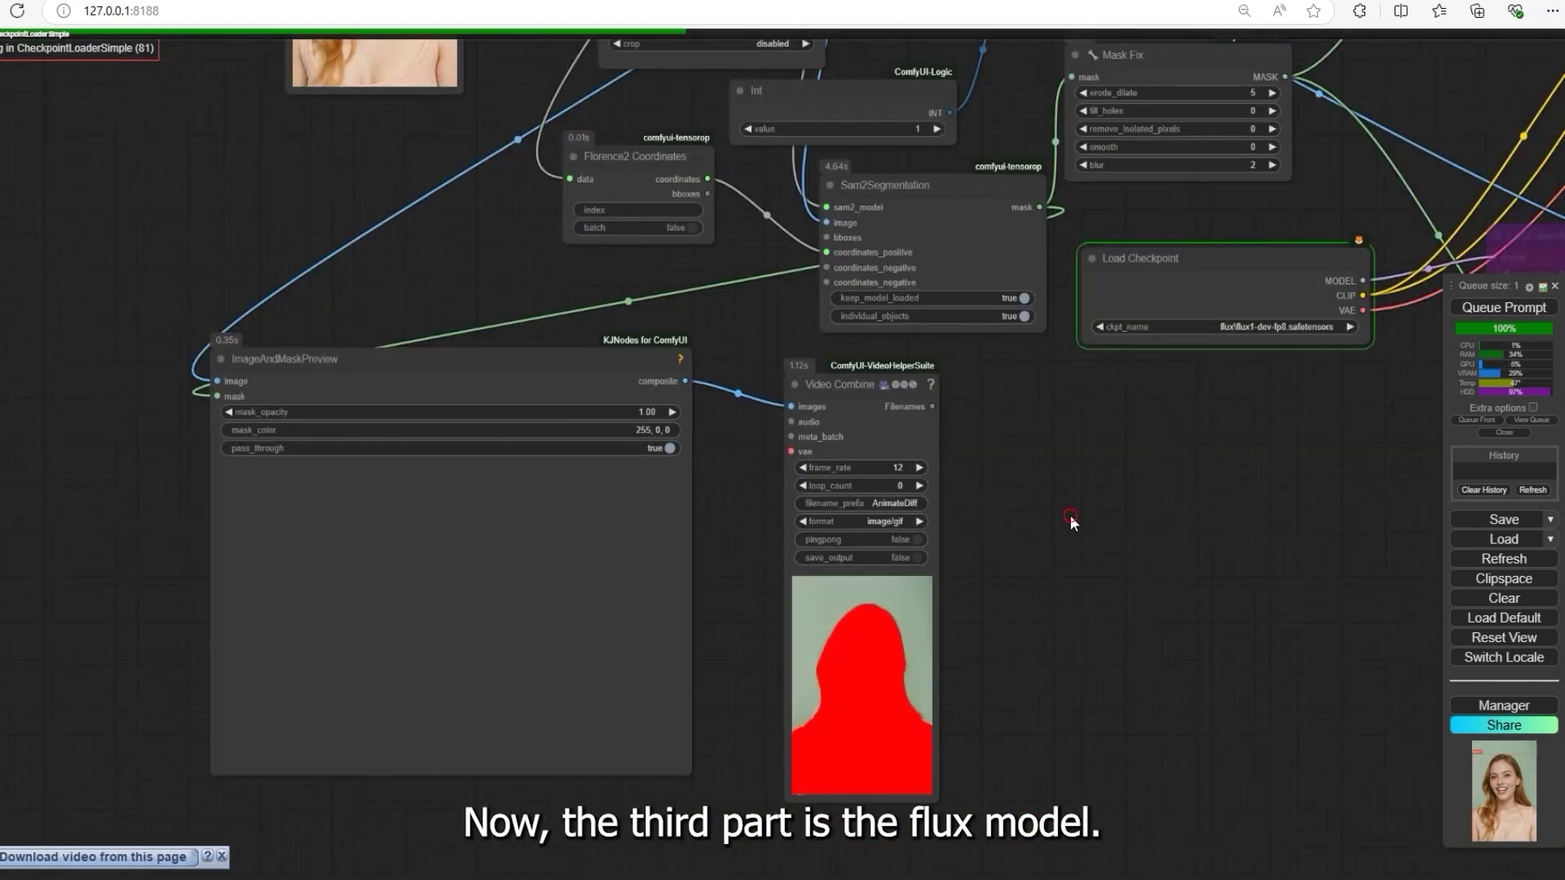
- Move the view across the flux model group to the CLIP Text Encode prompt
drag(1071, 515, 591, 660)
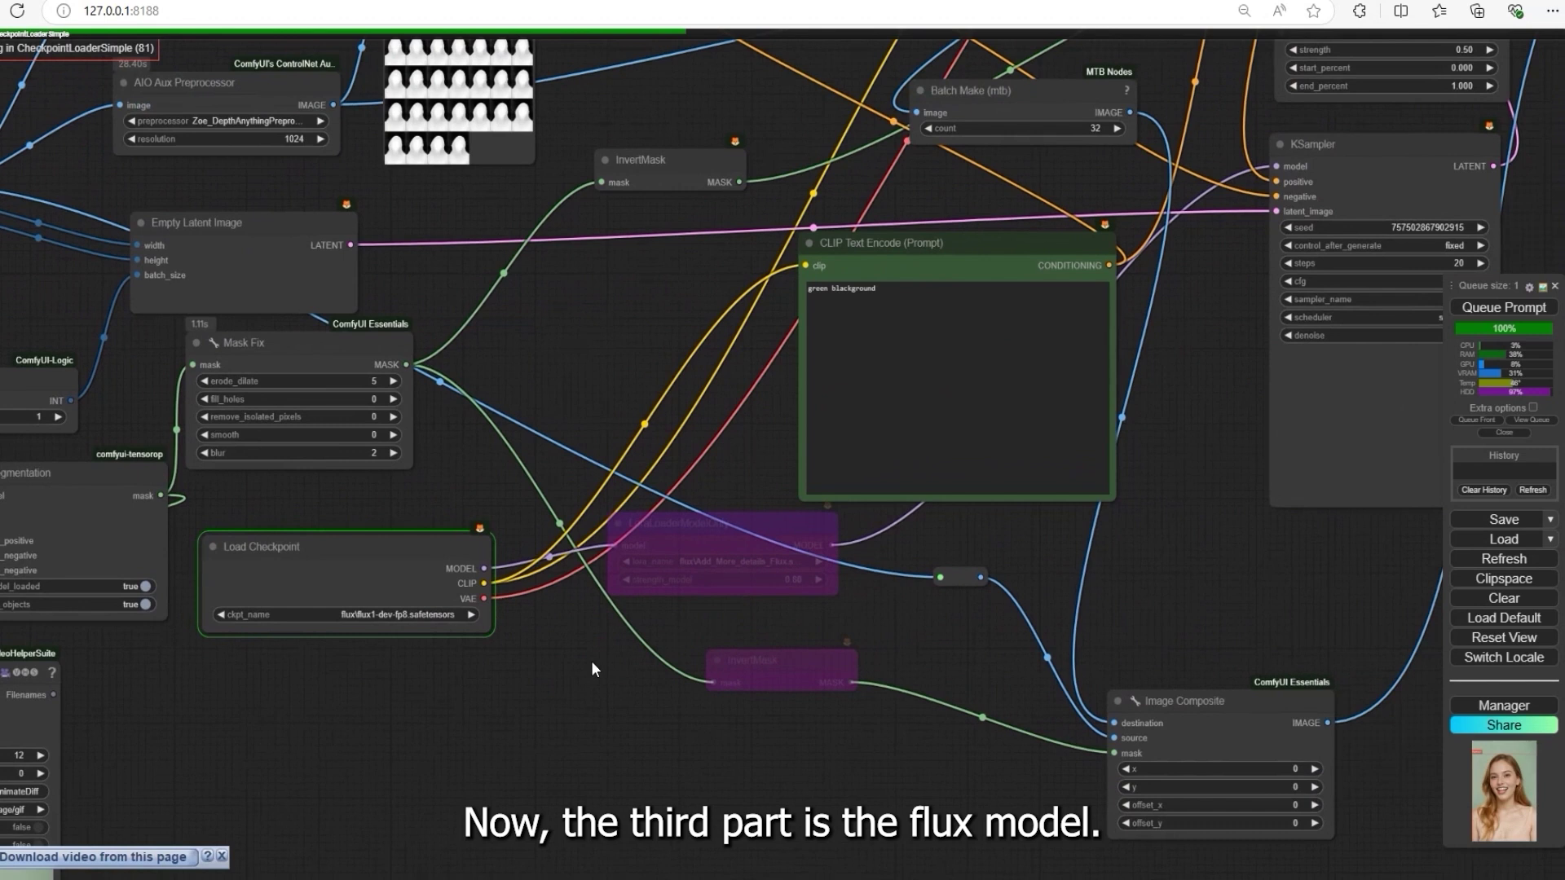
scroll(591, 549, down, 4)
scroll(652, 493, up, 4)
drag(652, 492, 491, 539)
scroll(559, 480, down, 2)
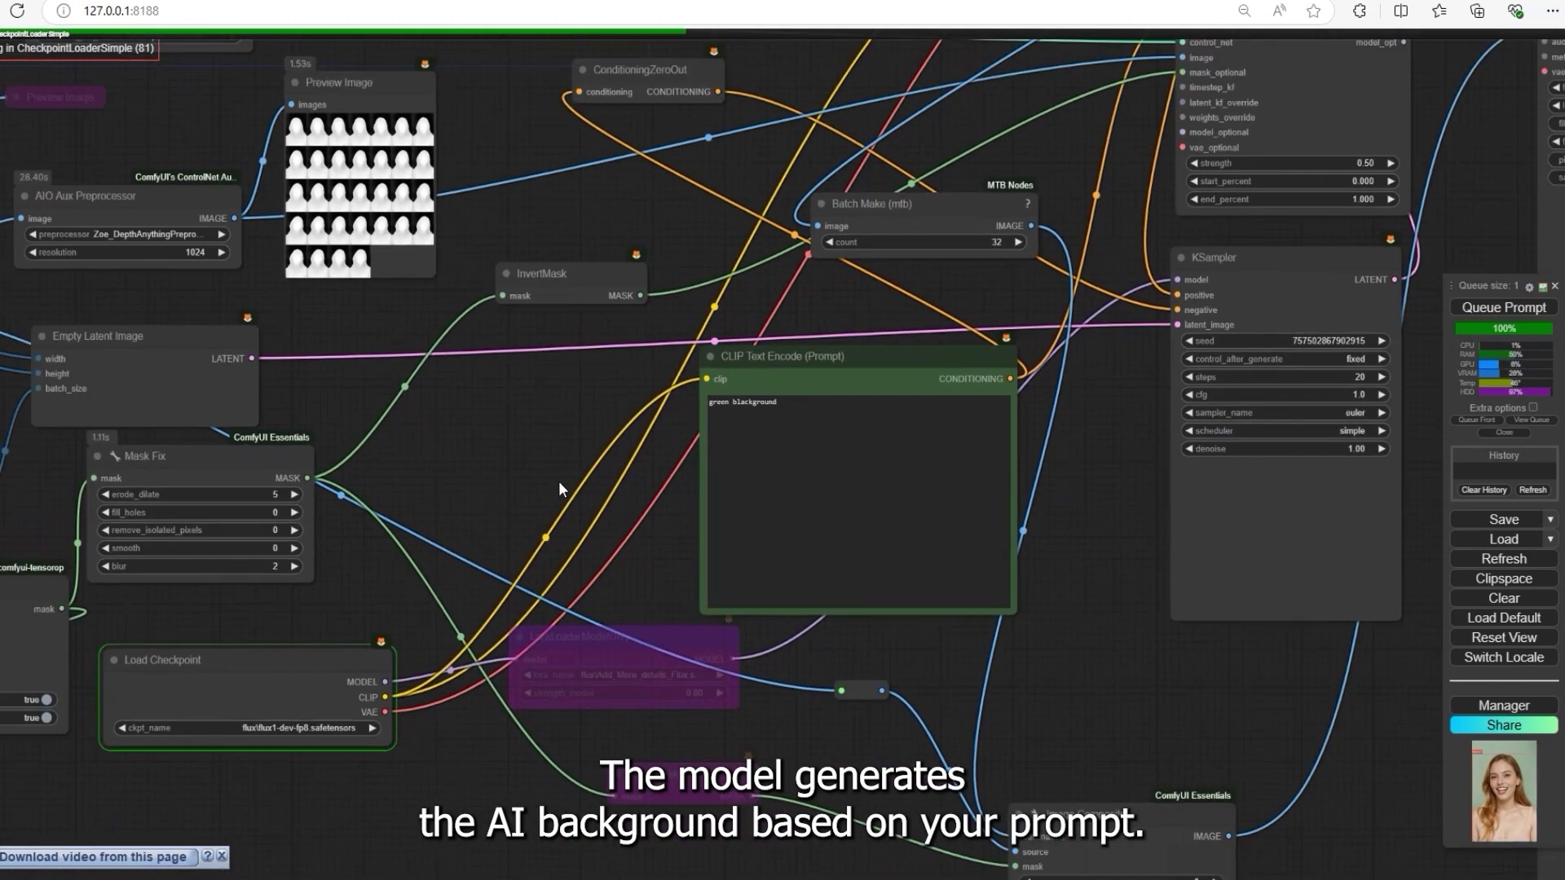
scroll(583, 520, down, 2)
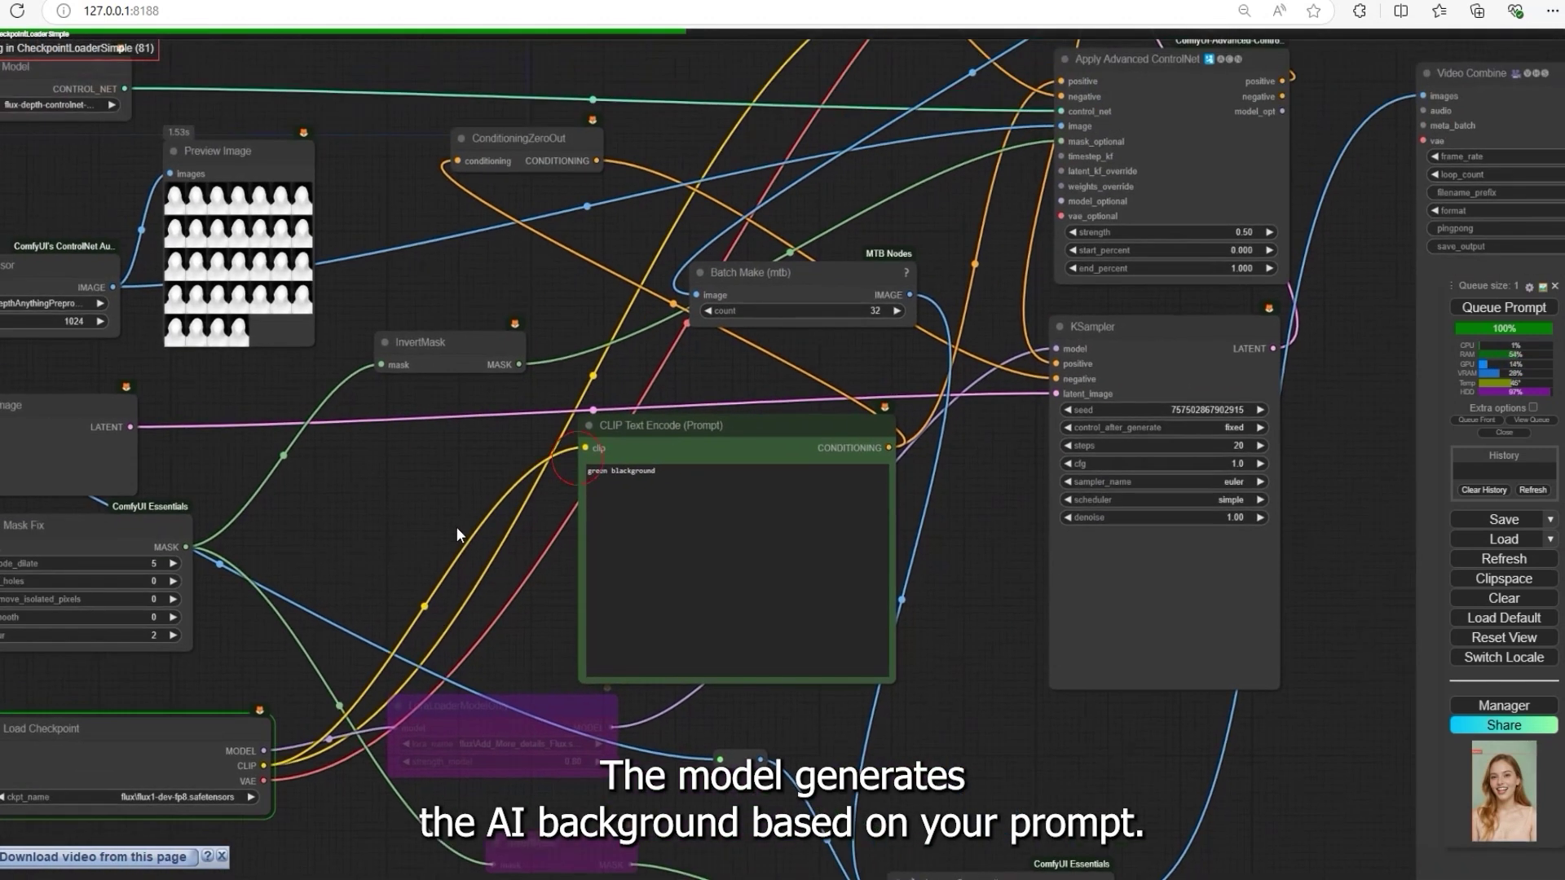
scroll(605, 474, up, 4)
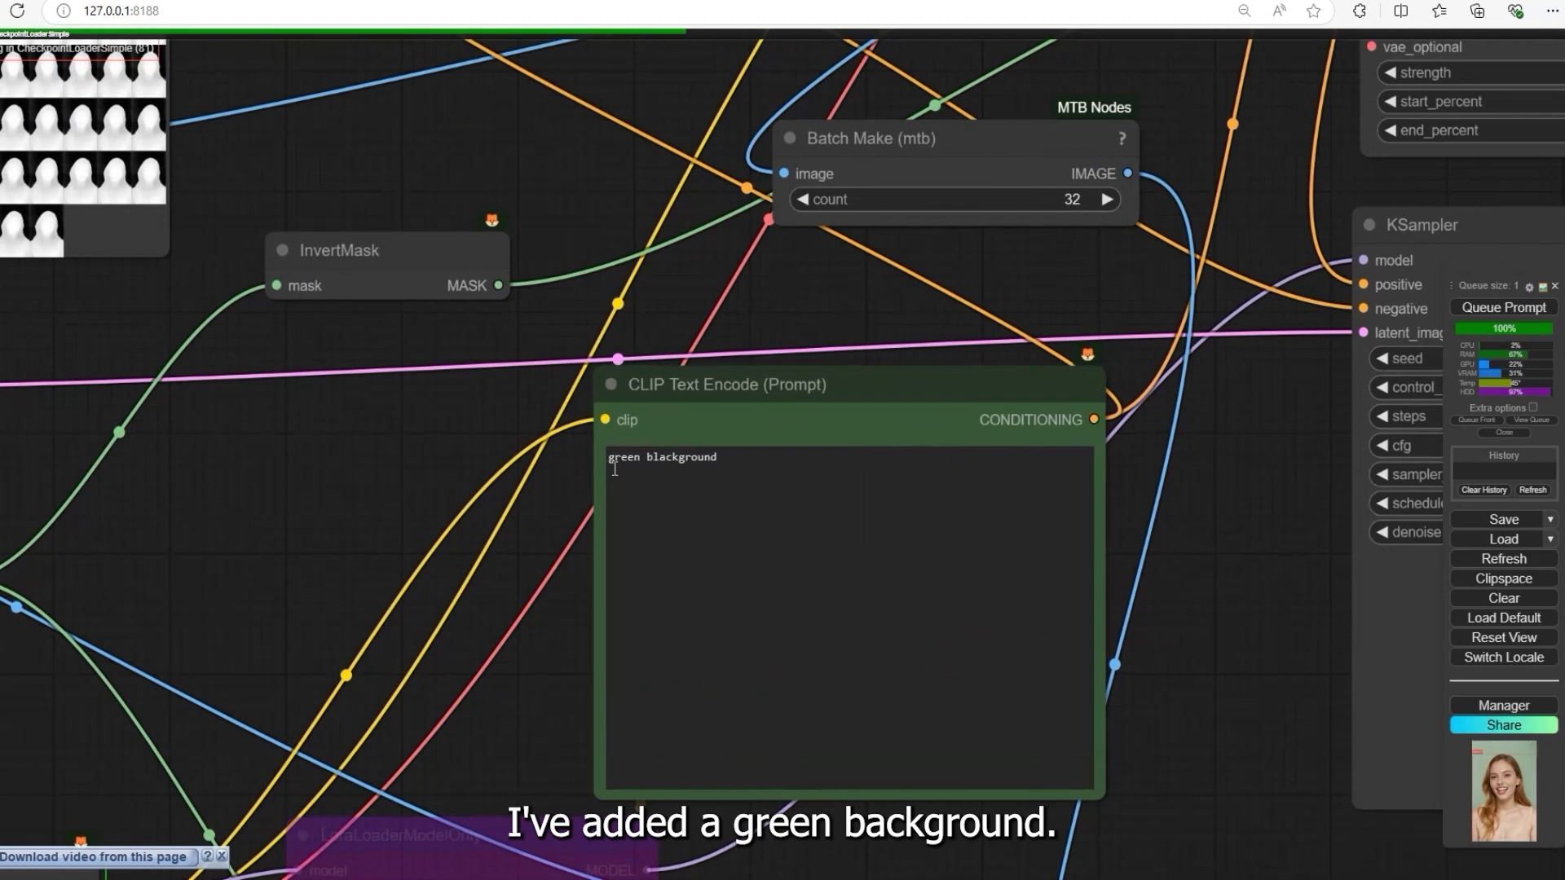
scroll(527, 531, down, 3)
scroll(527, 532, down, 2)
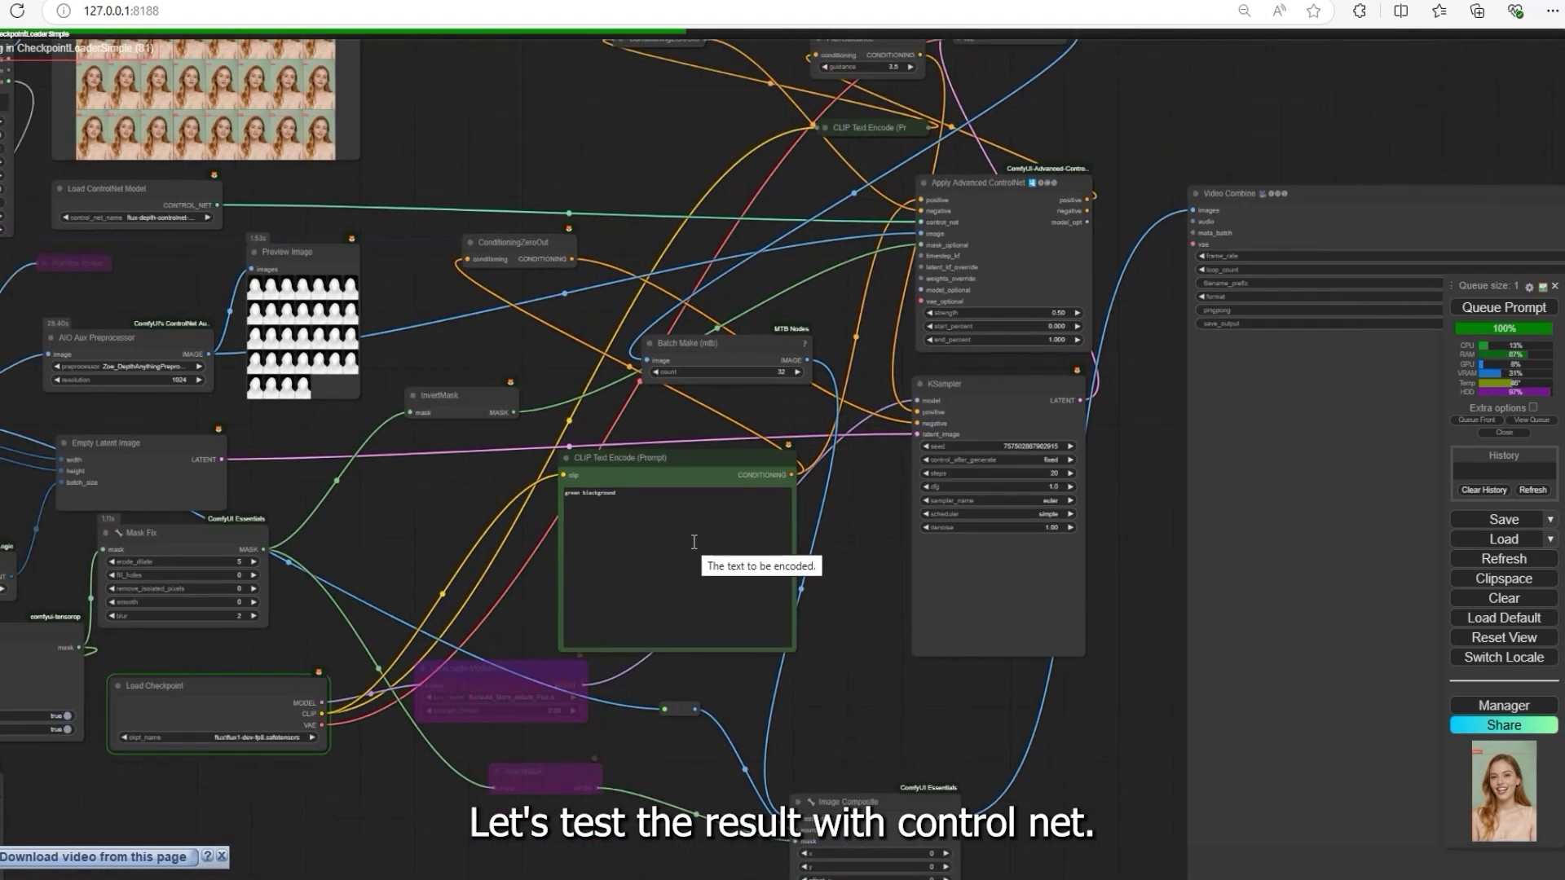
scroll(495, 522, down, 2)
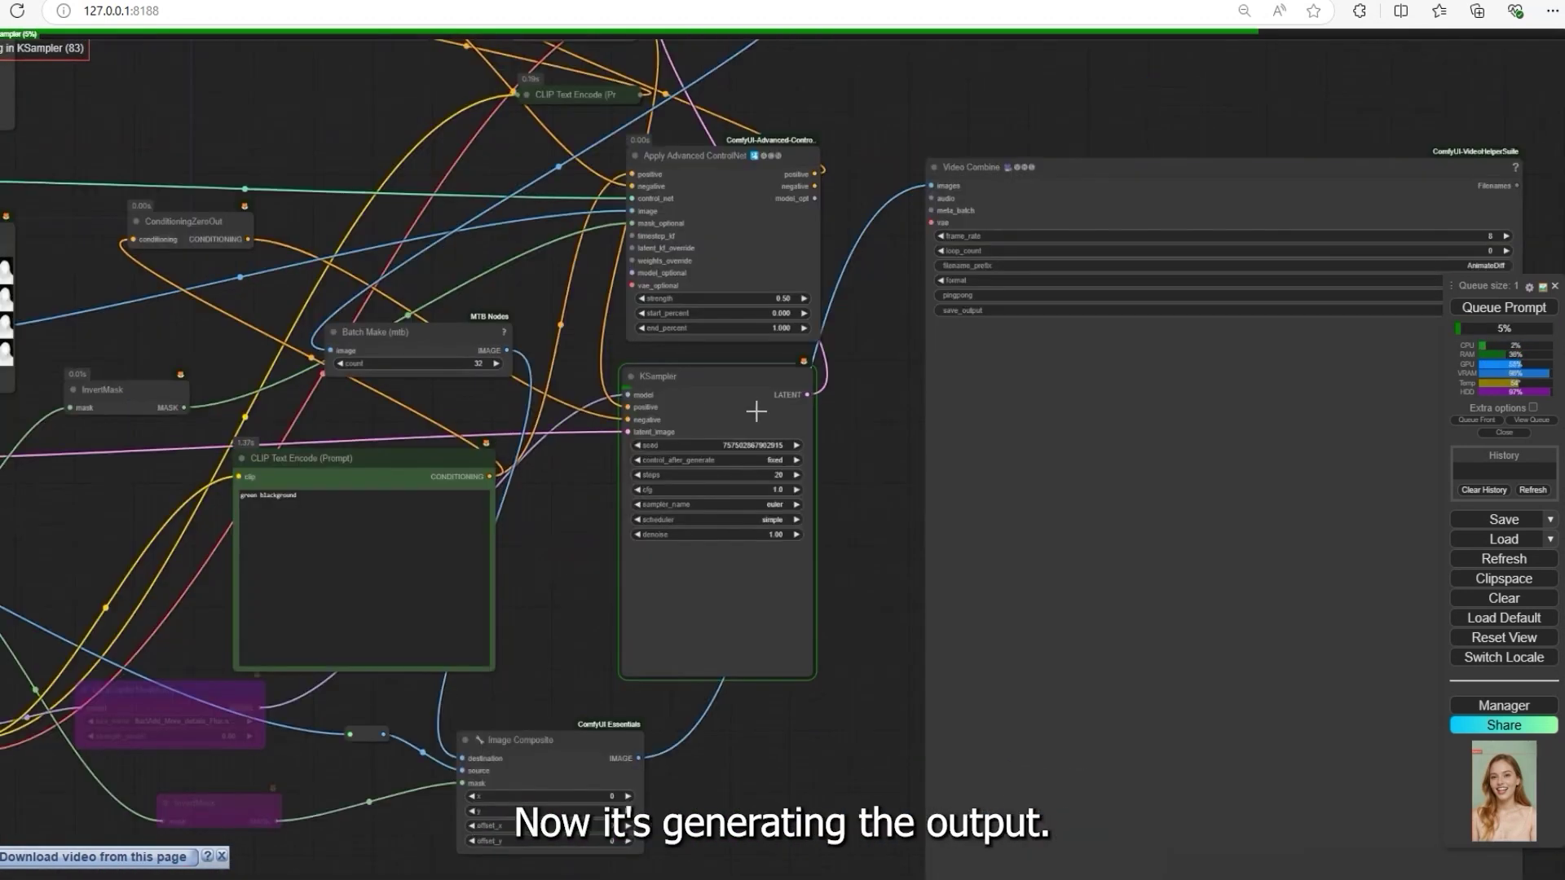
- Change the CLIP Text Encode positive prompt to read 'a photoshoot studio,'
scroll(853, 514, down, 2)
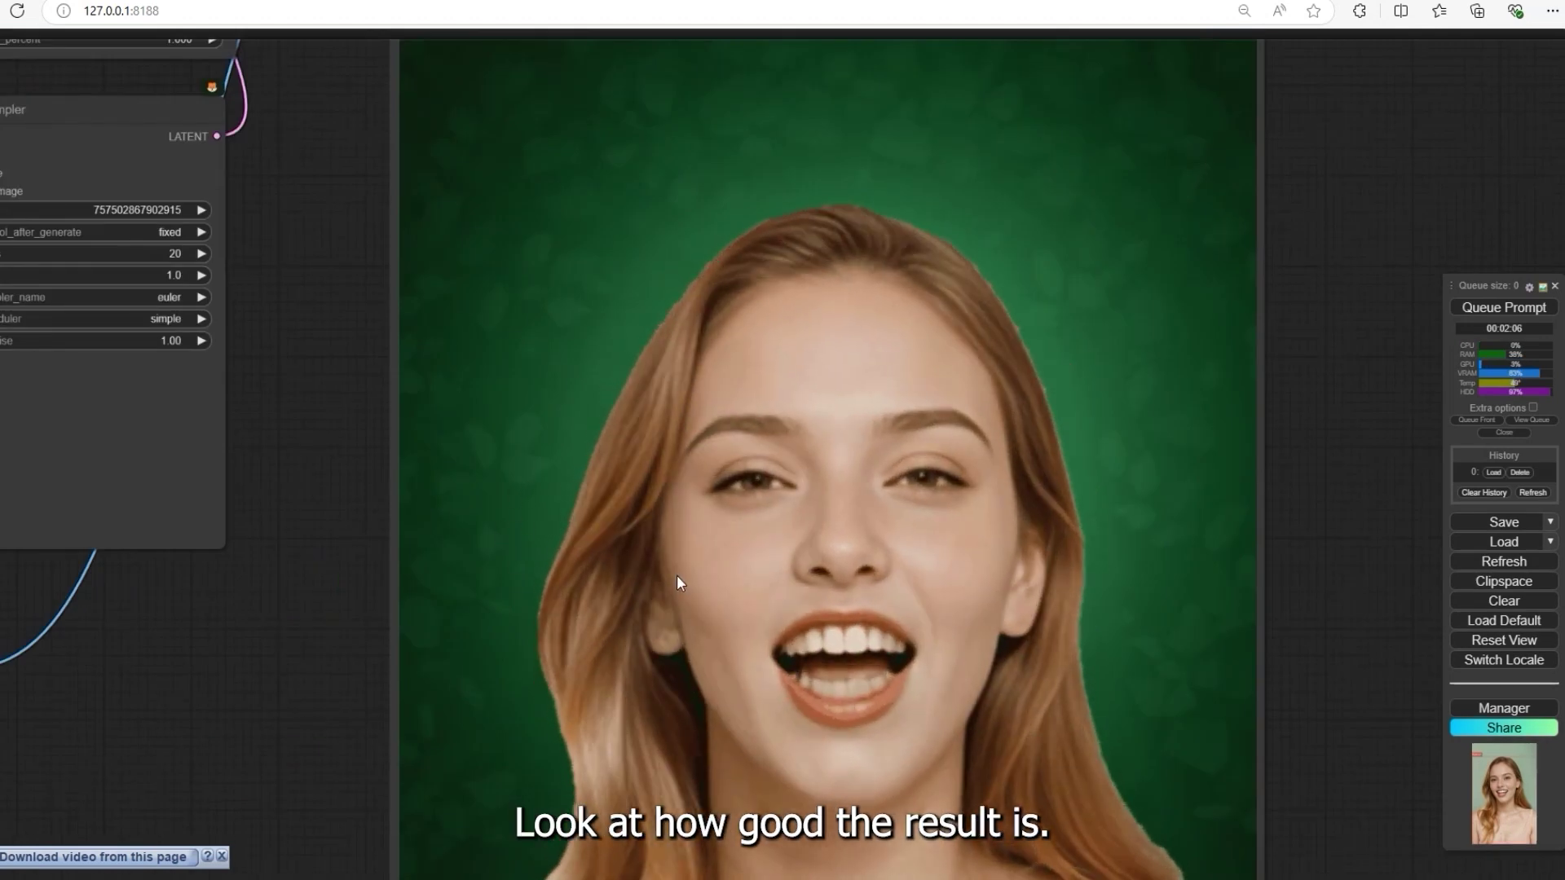
scroll(677, 575, down, 4)
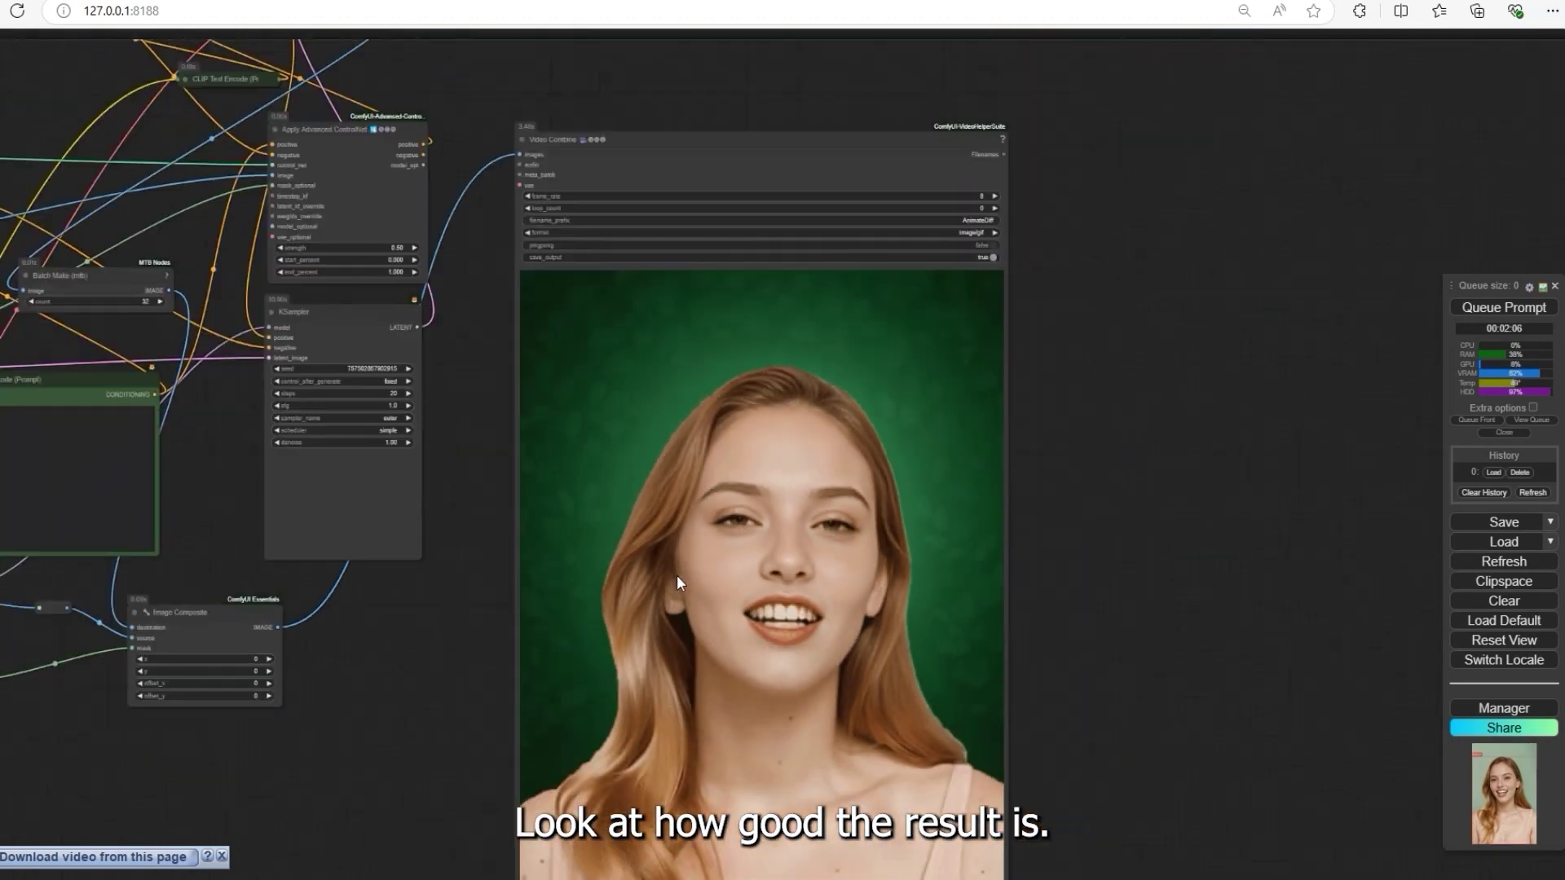
scroll(667, 520, up, 4)
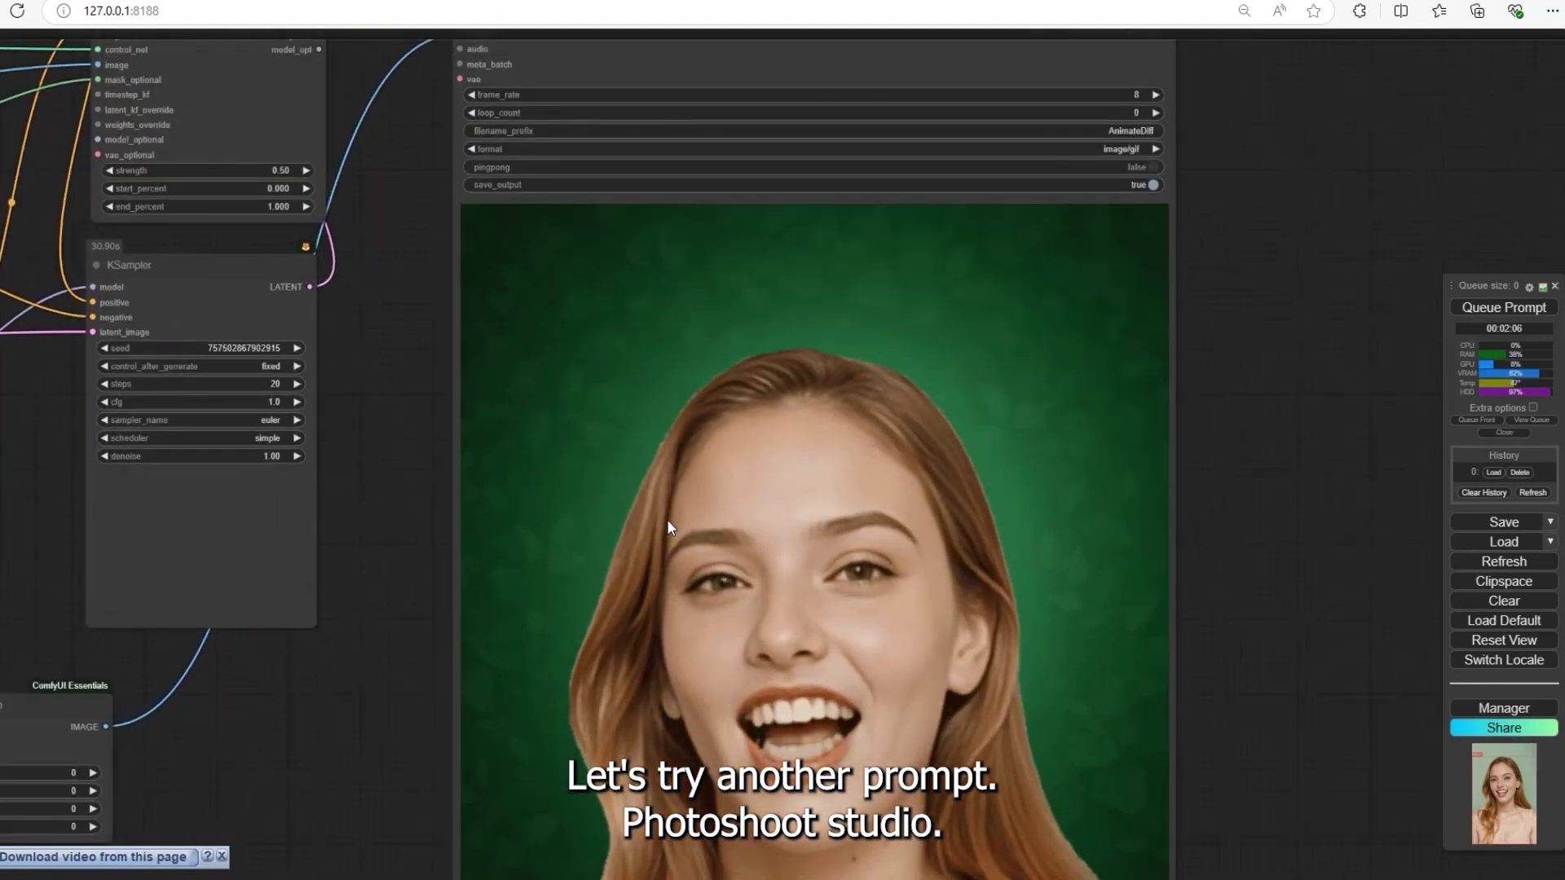
text(shoo)
text(t studio)
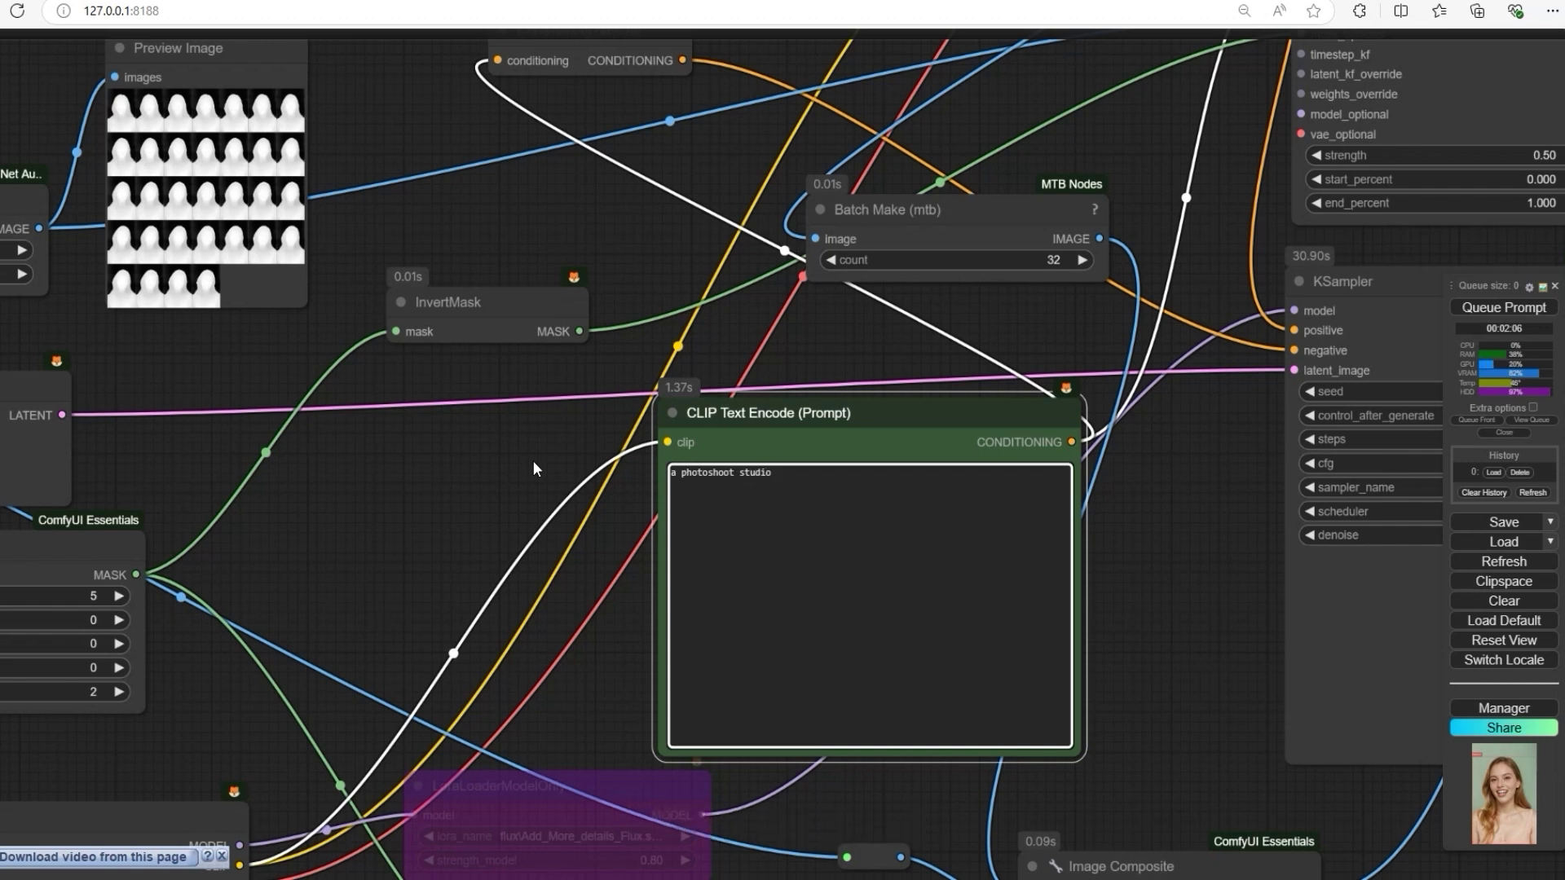
text(,)
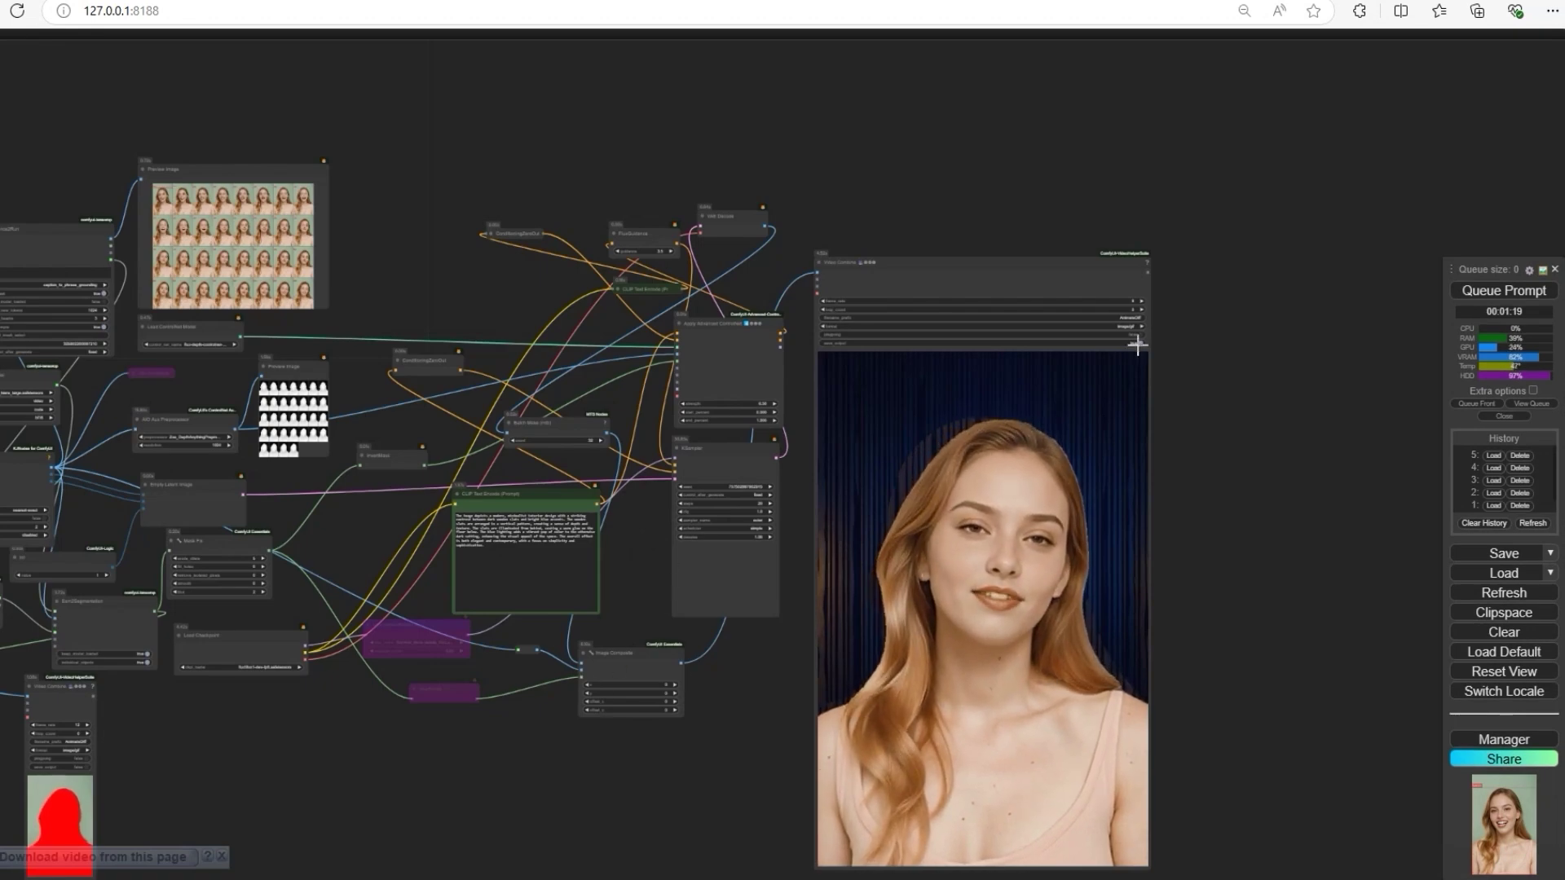
- Convert the Resize Image node's width and height inputs into editable widgets
scroll(734, 563, up, 10)
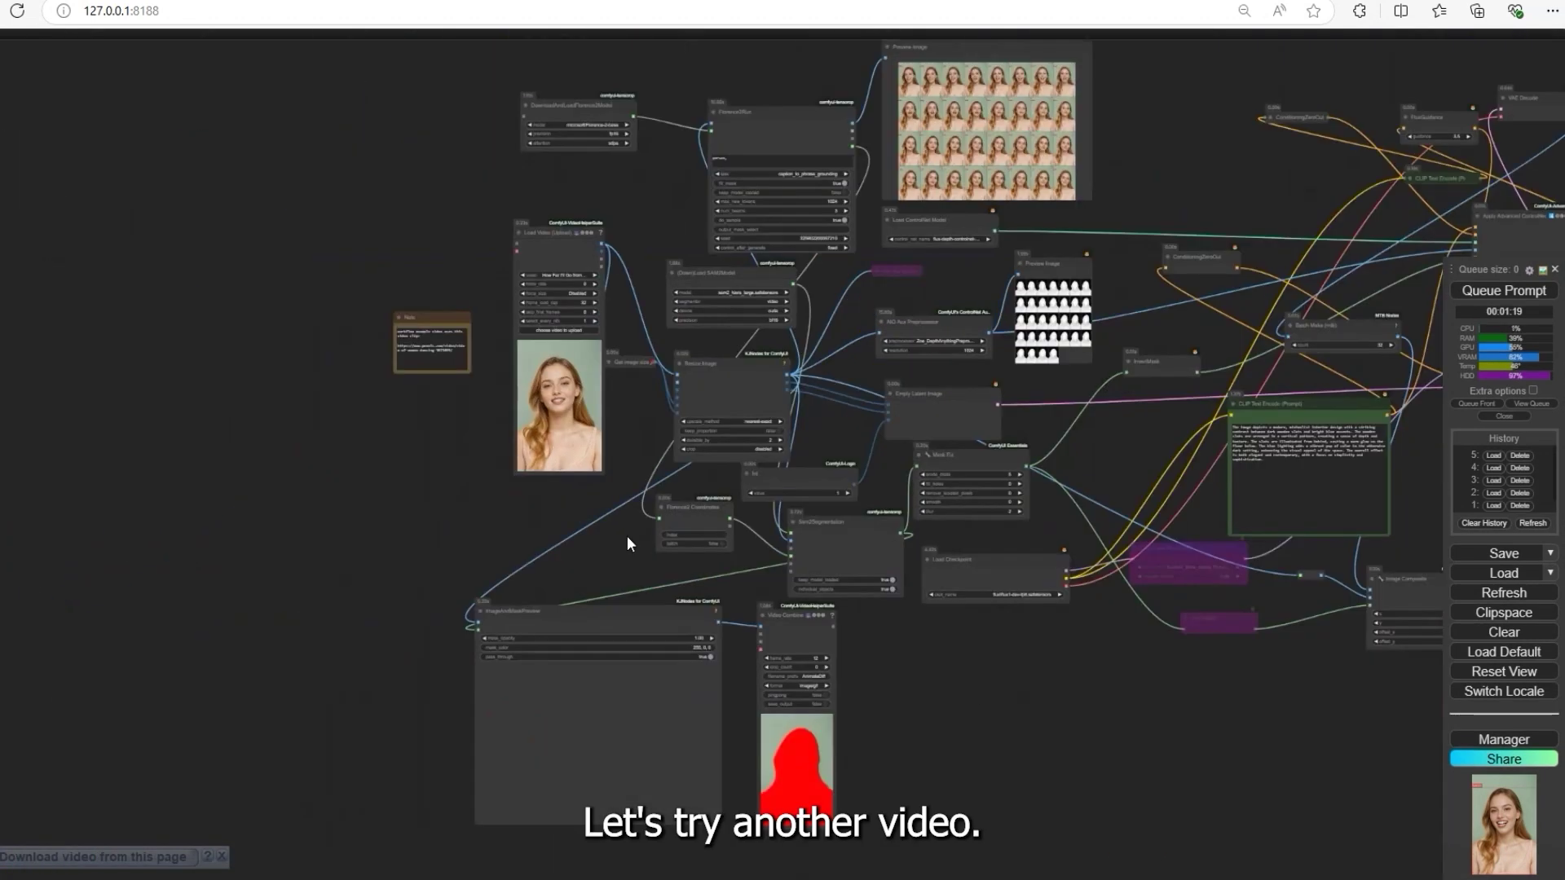
scroll(619, 530, up, 3)
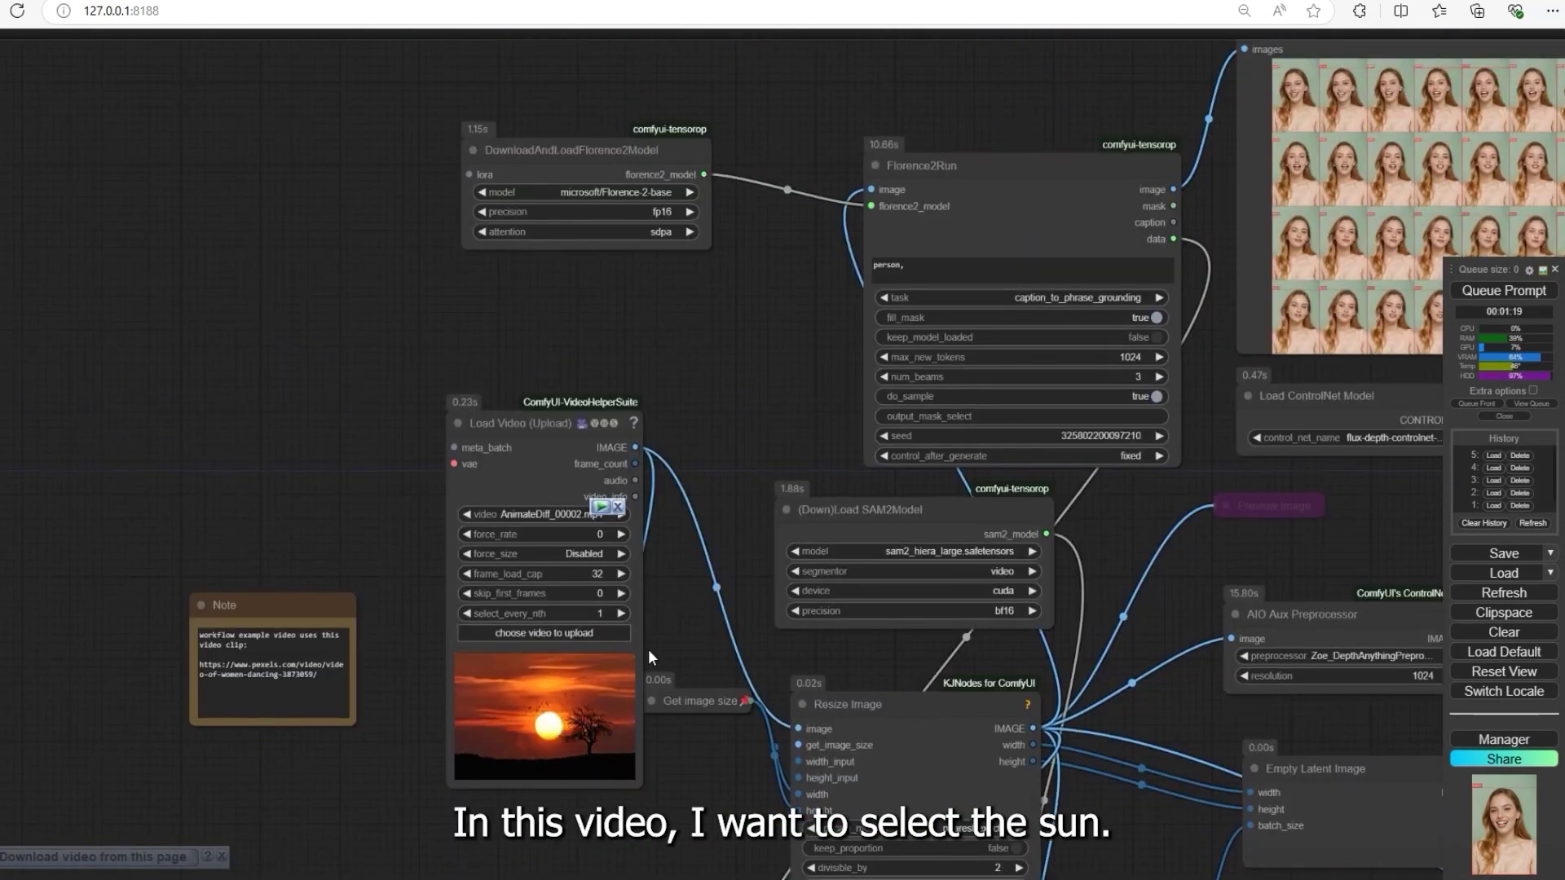
scroll(650, 656, up, 5)
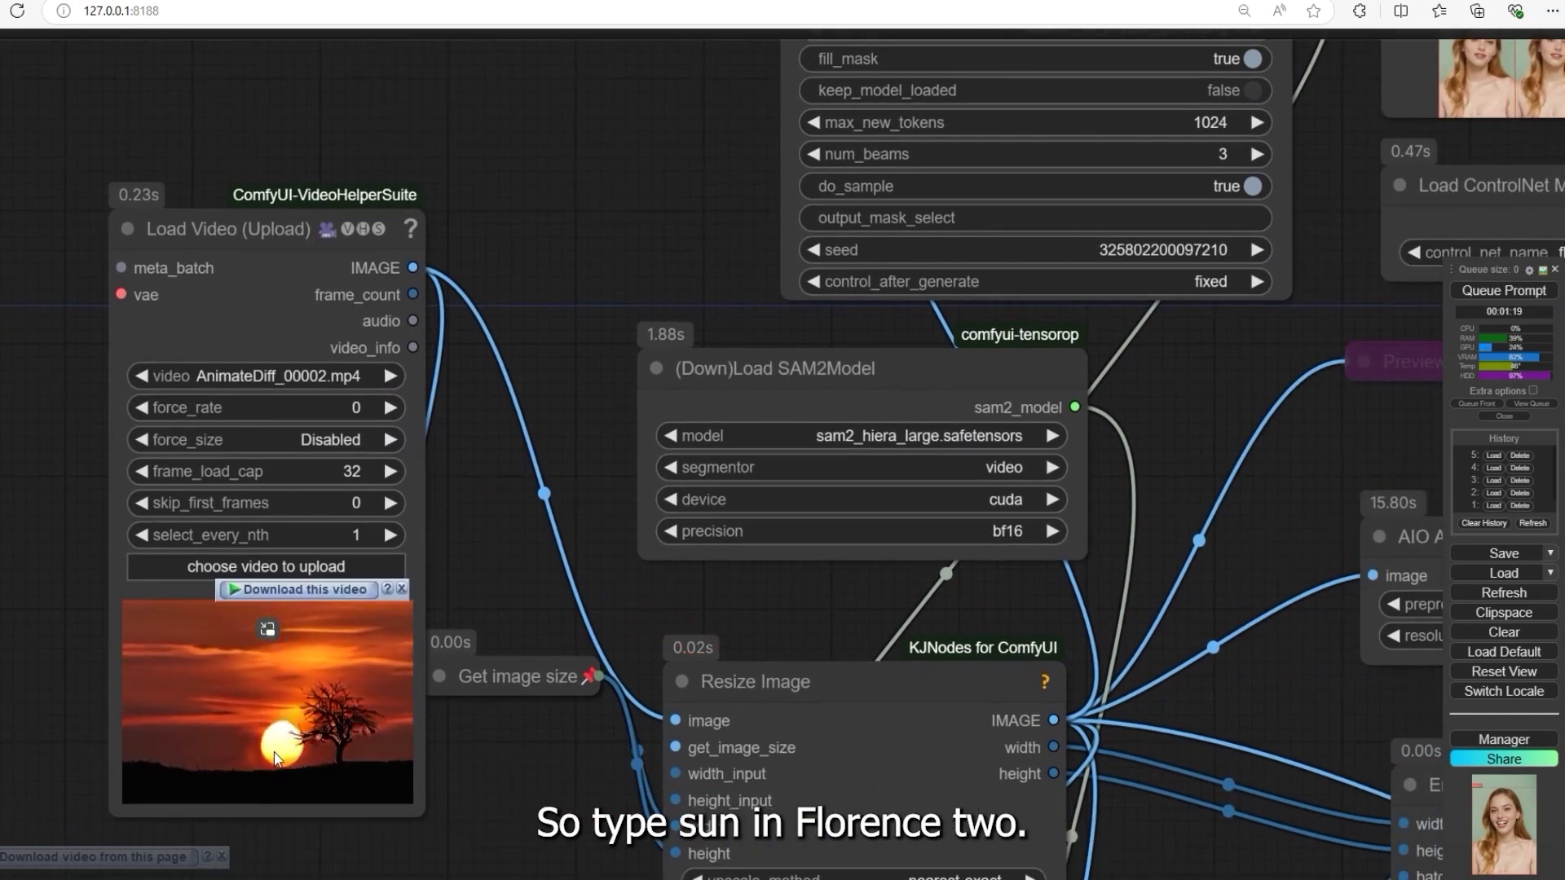
scroll(553, 348, down, 3)
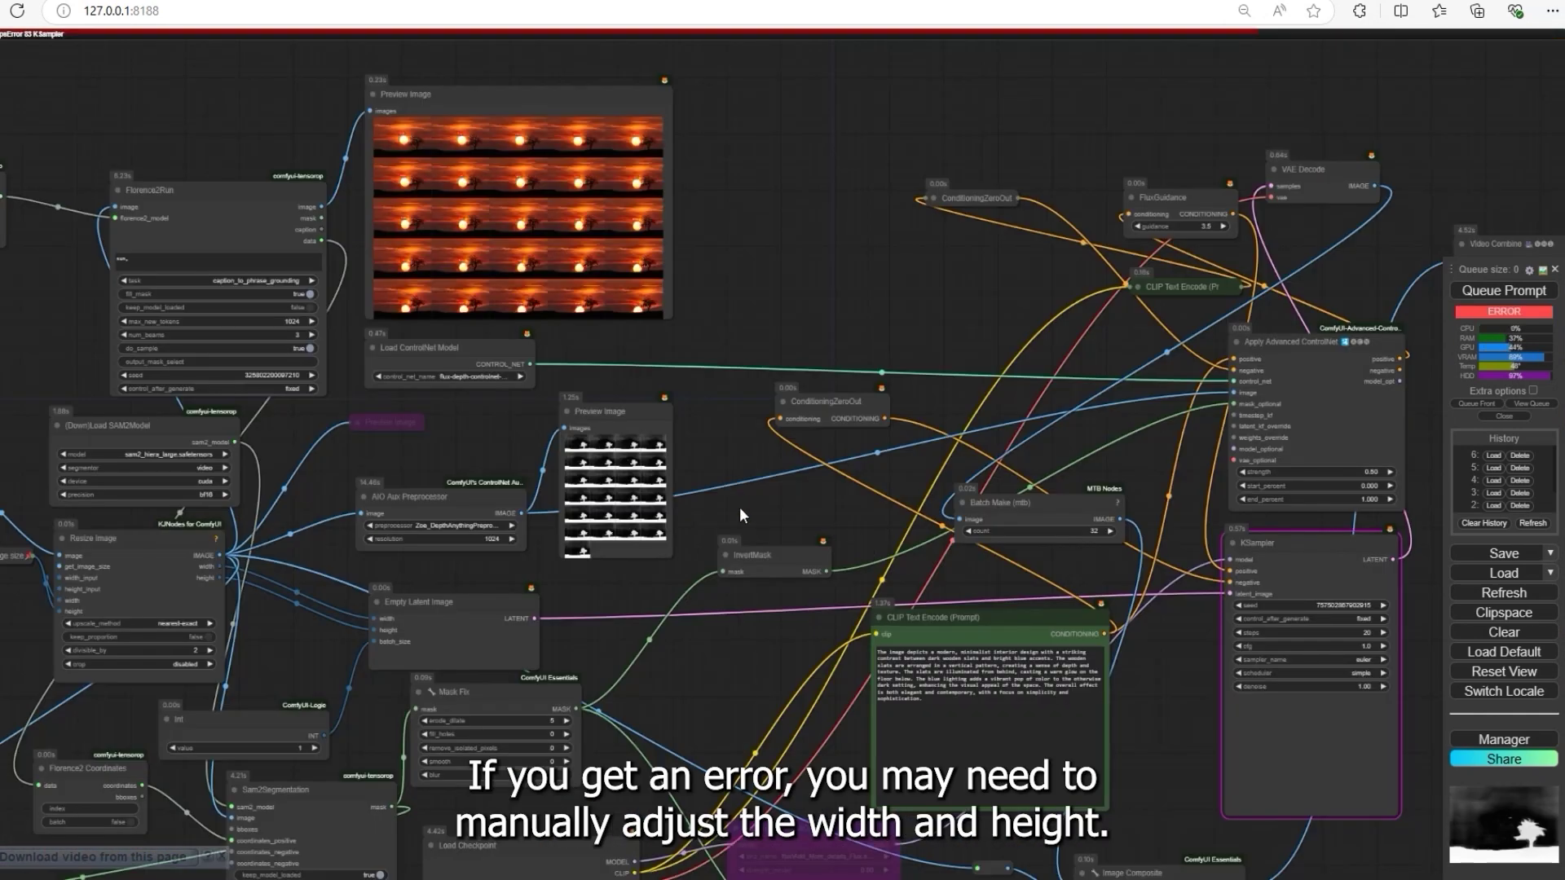
scroll(403, 489, down, 2)
scroll(403, 488, up, 3)
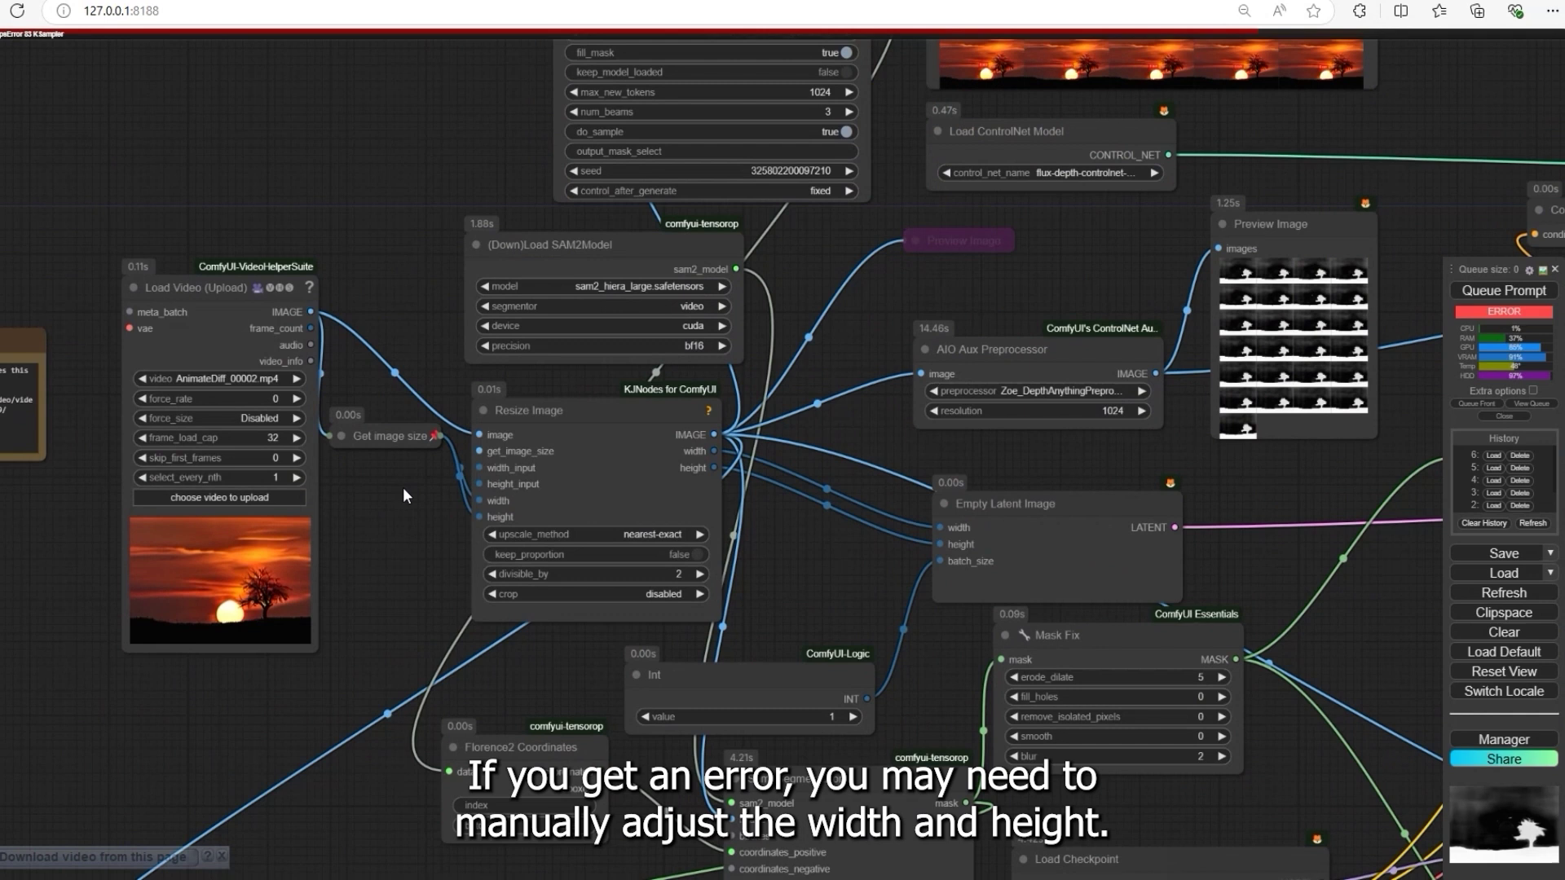
scroll(776, 480, up, 2)
right_click(777, 480)
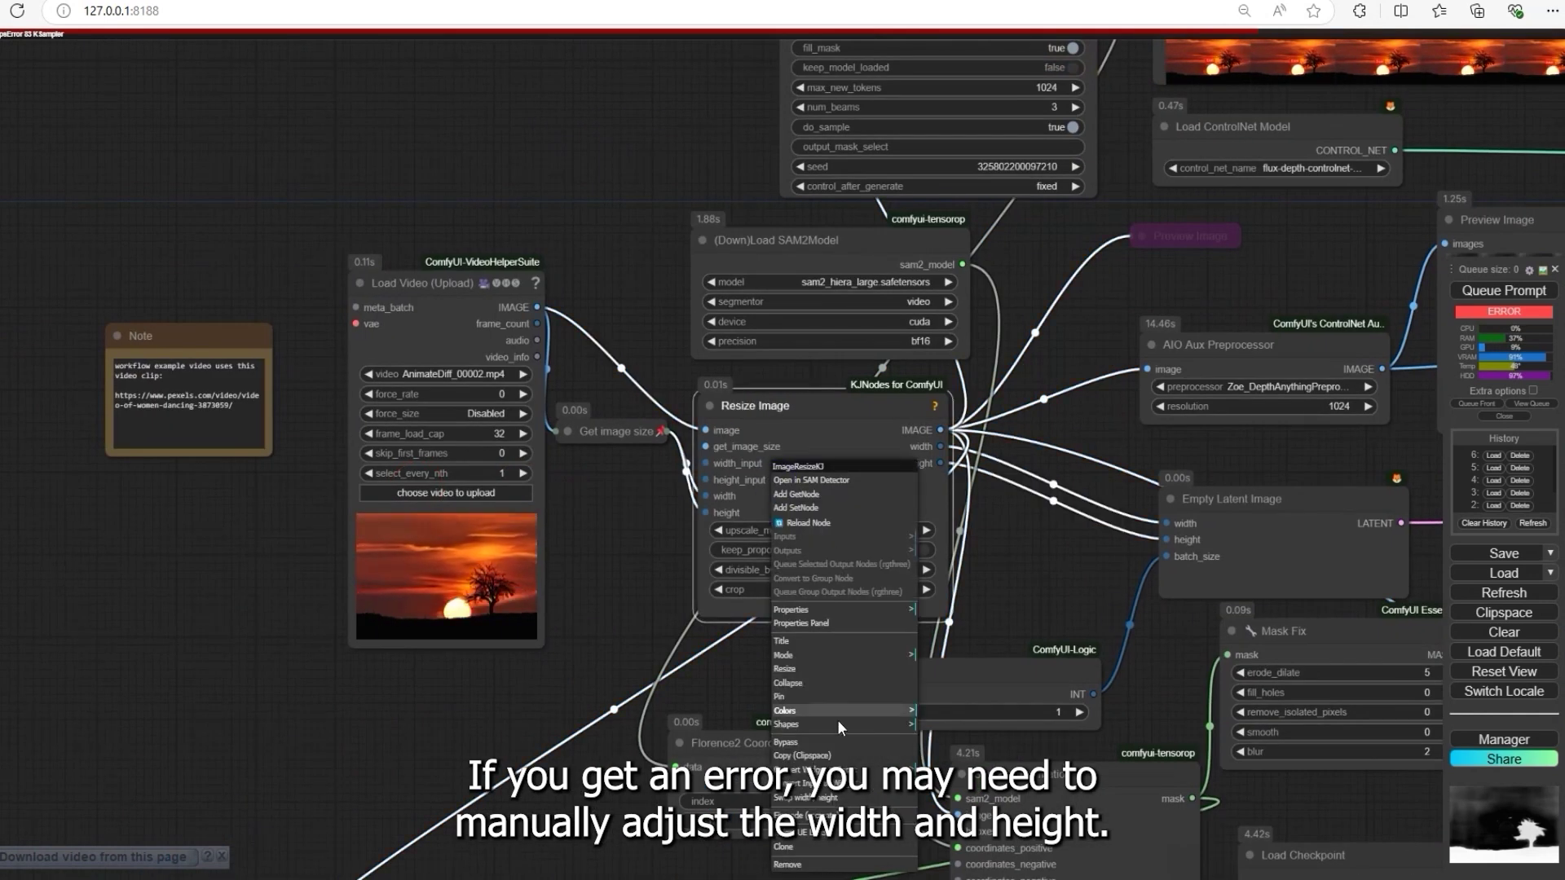
click(816, 456)
scroll(746, 538, up, 2)
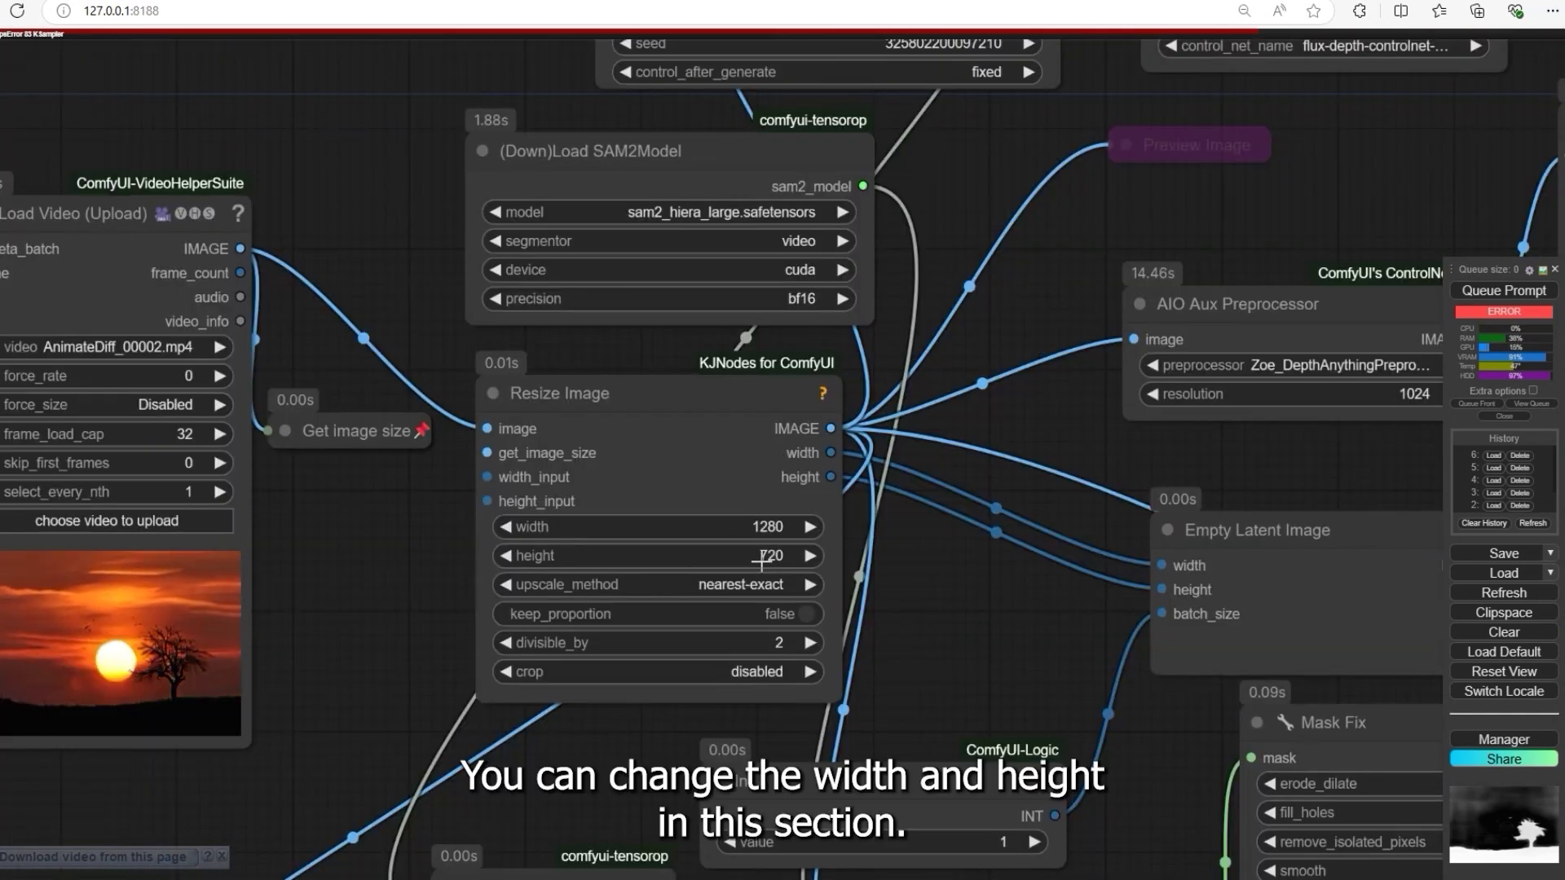
scroll(788, 573, down, 4)
scroll(211, 480, up, 6)
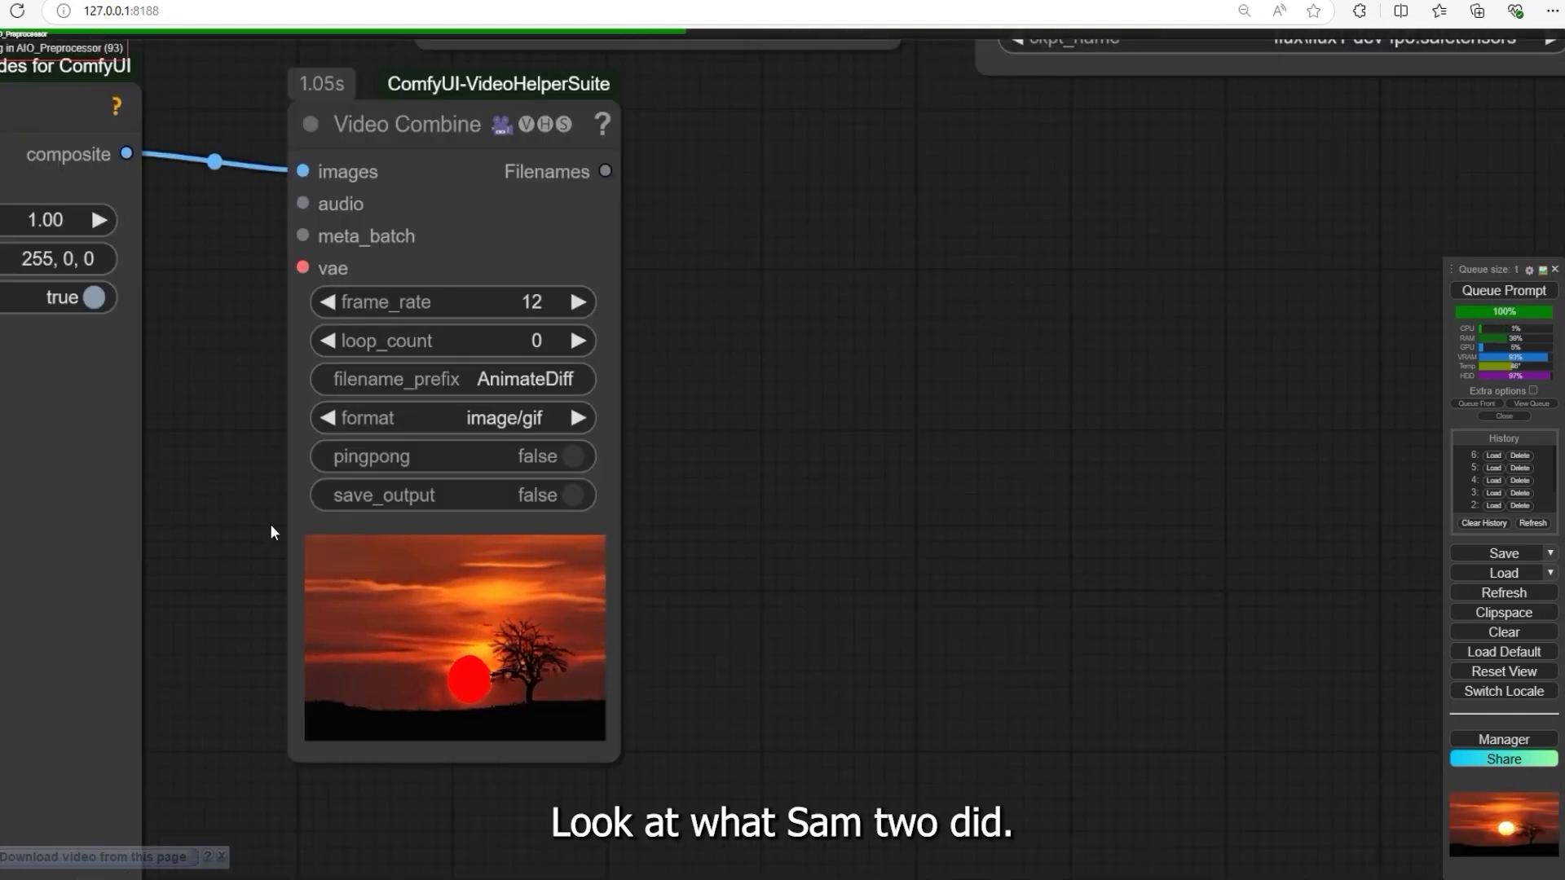
scroll(270, 524, up, 4)
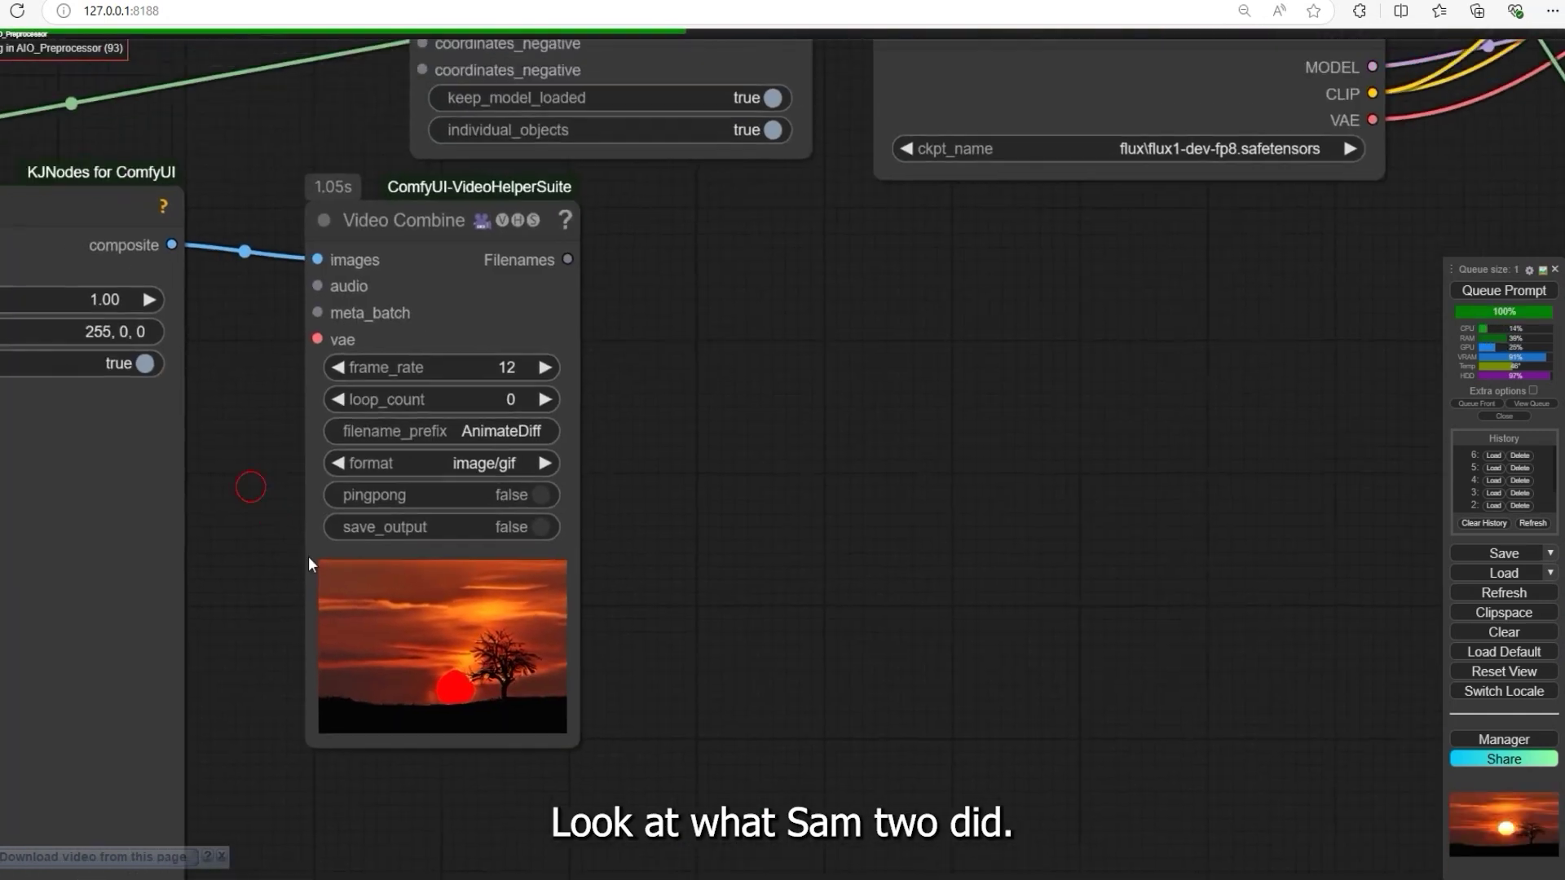
scroll(521, 665, up, 3)
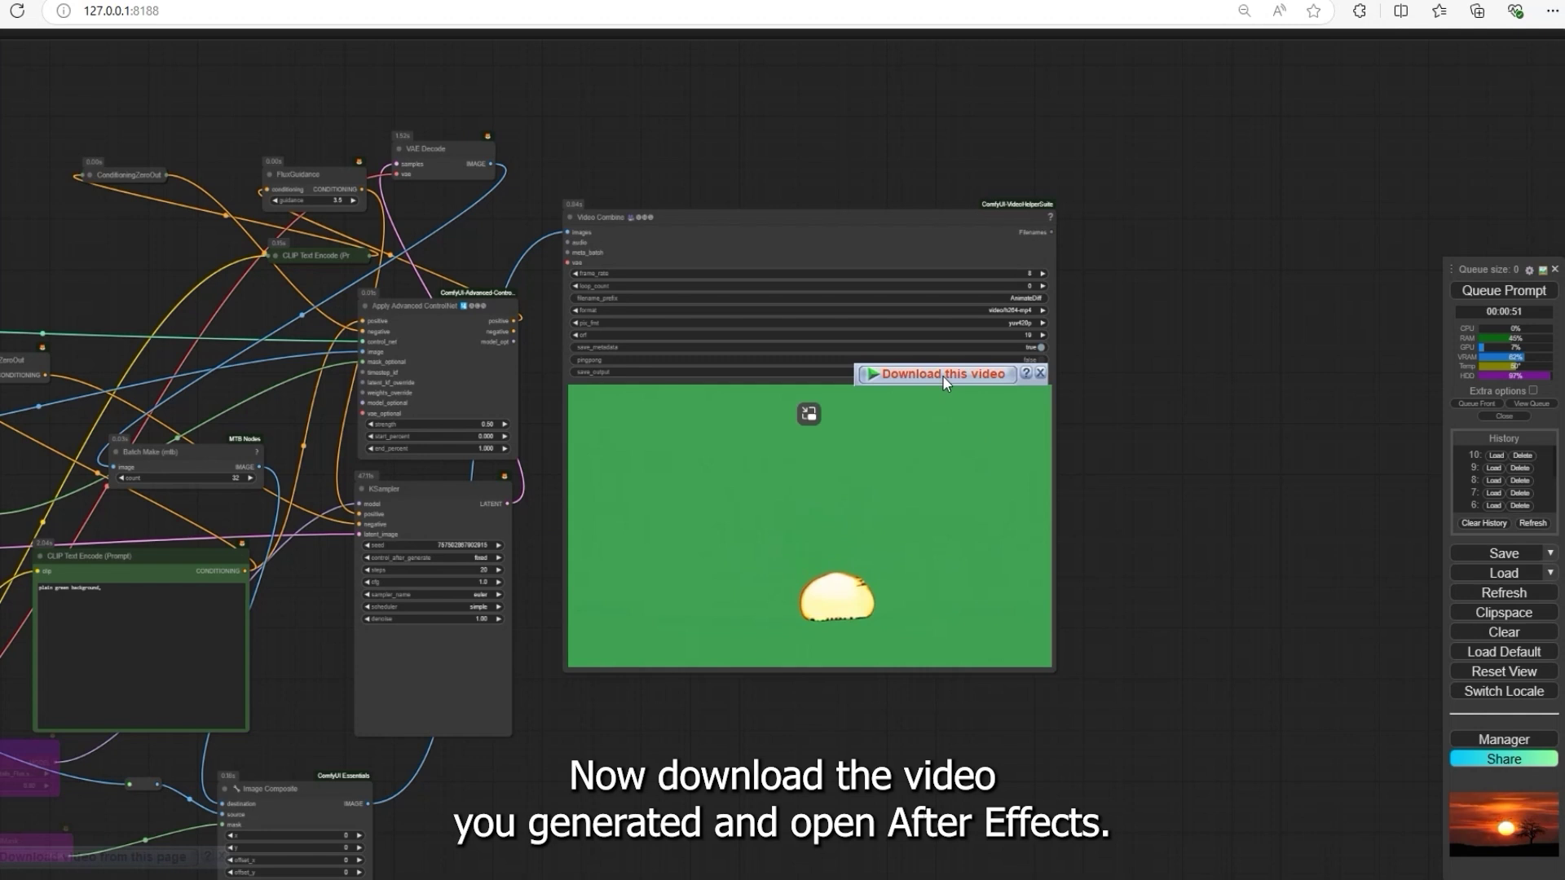
- Download the generated green-screen sun video from the Video Combine preview
click(943, 376)
click(772, 511)
click(917, 489)
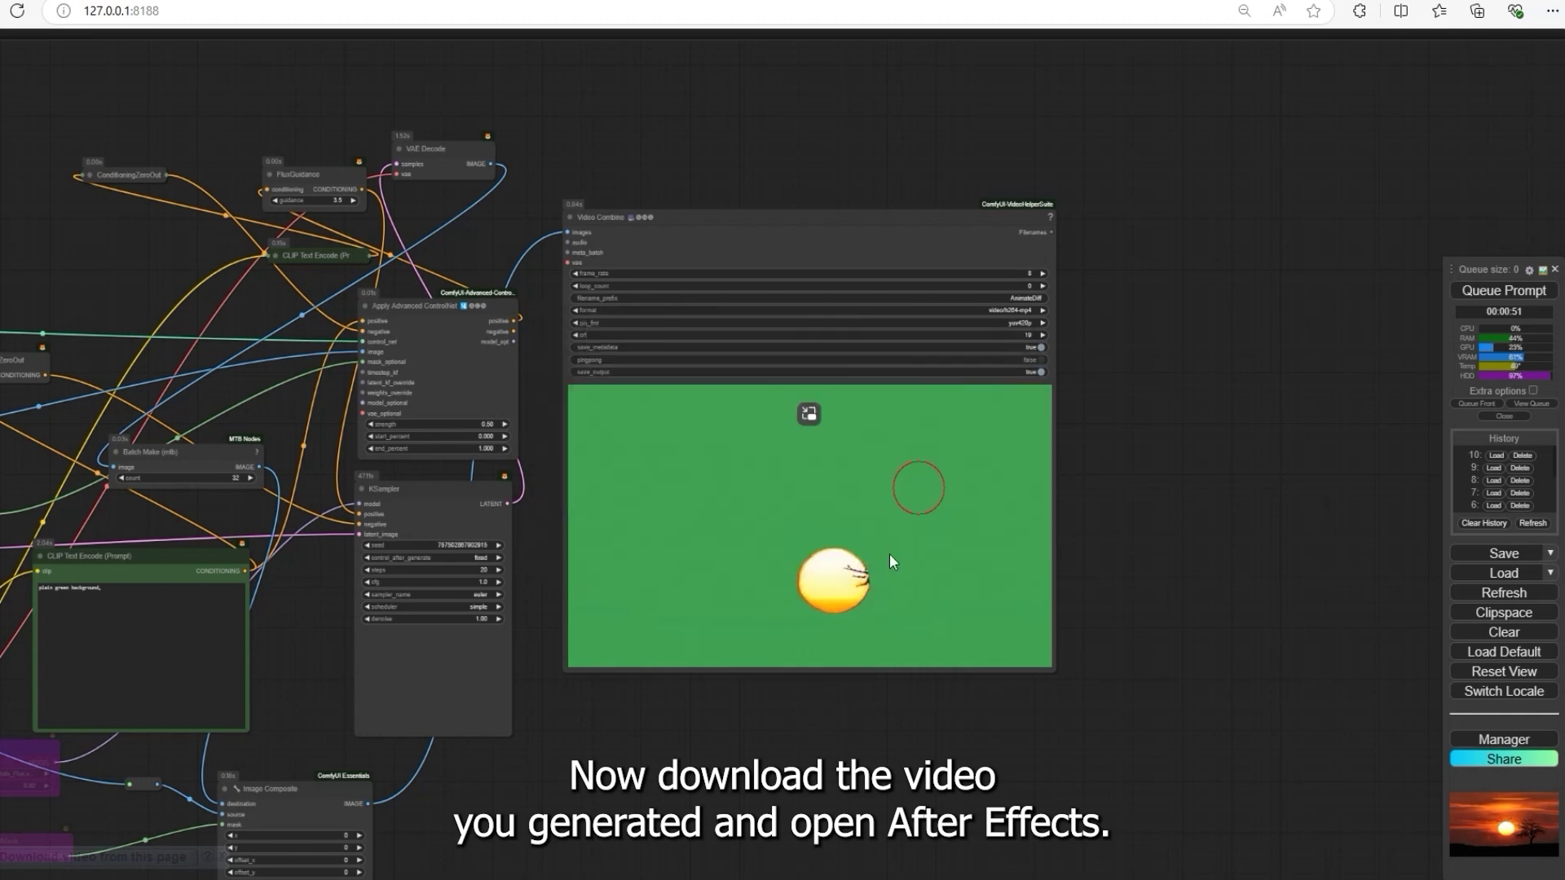
key(super)
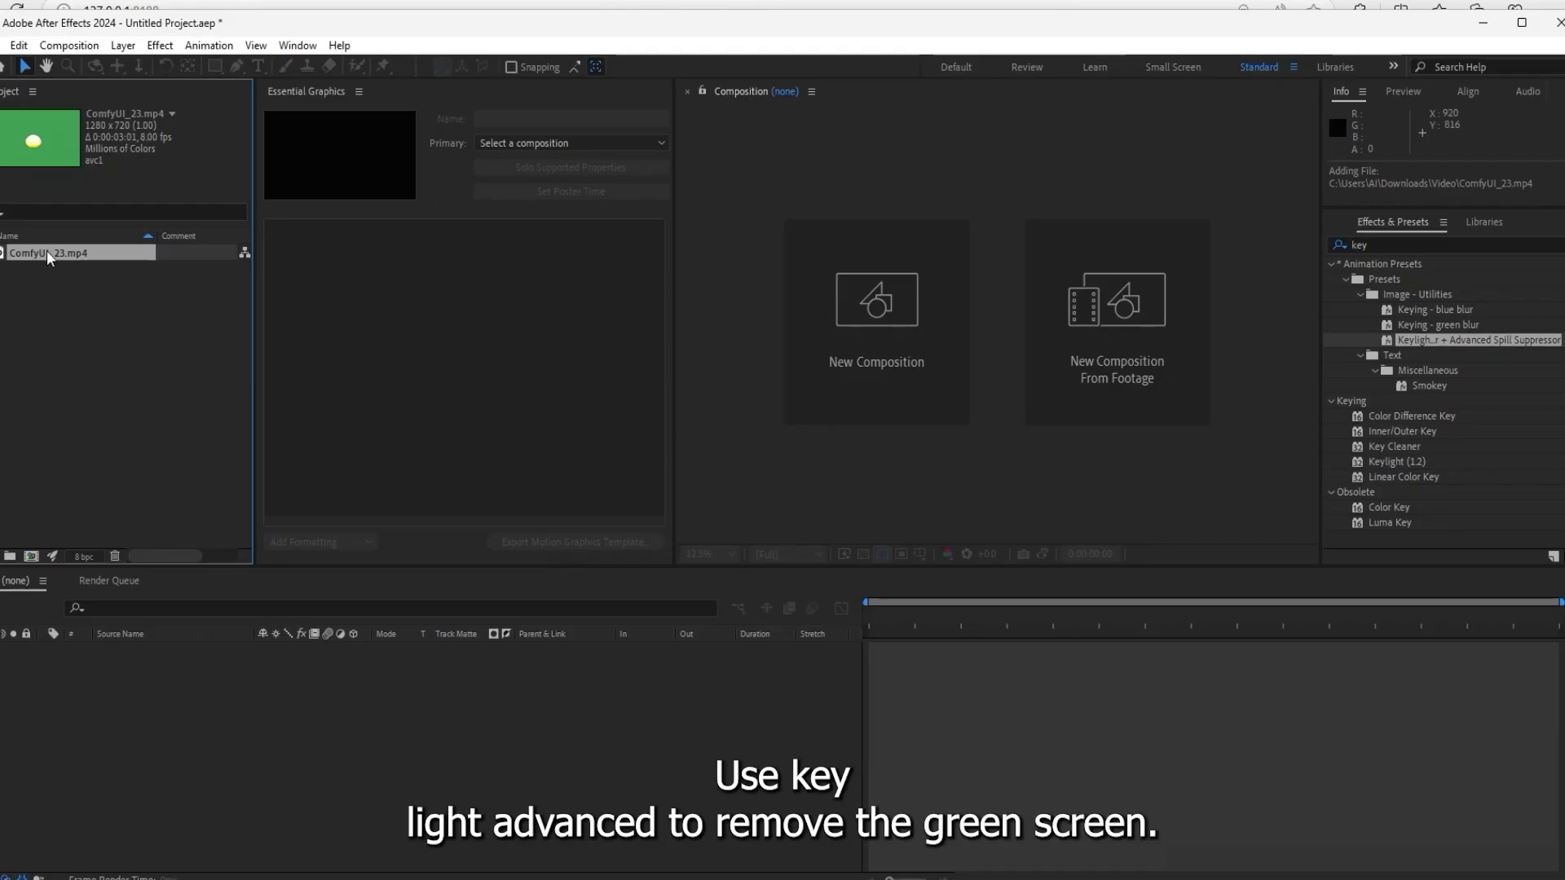
- Add ComfyUI_23.mp4 to the composition and apply Keylight + Advanced Spill Suppressor to it
drag(46, 251, 196, 681)
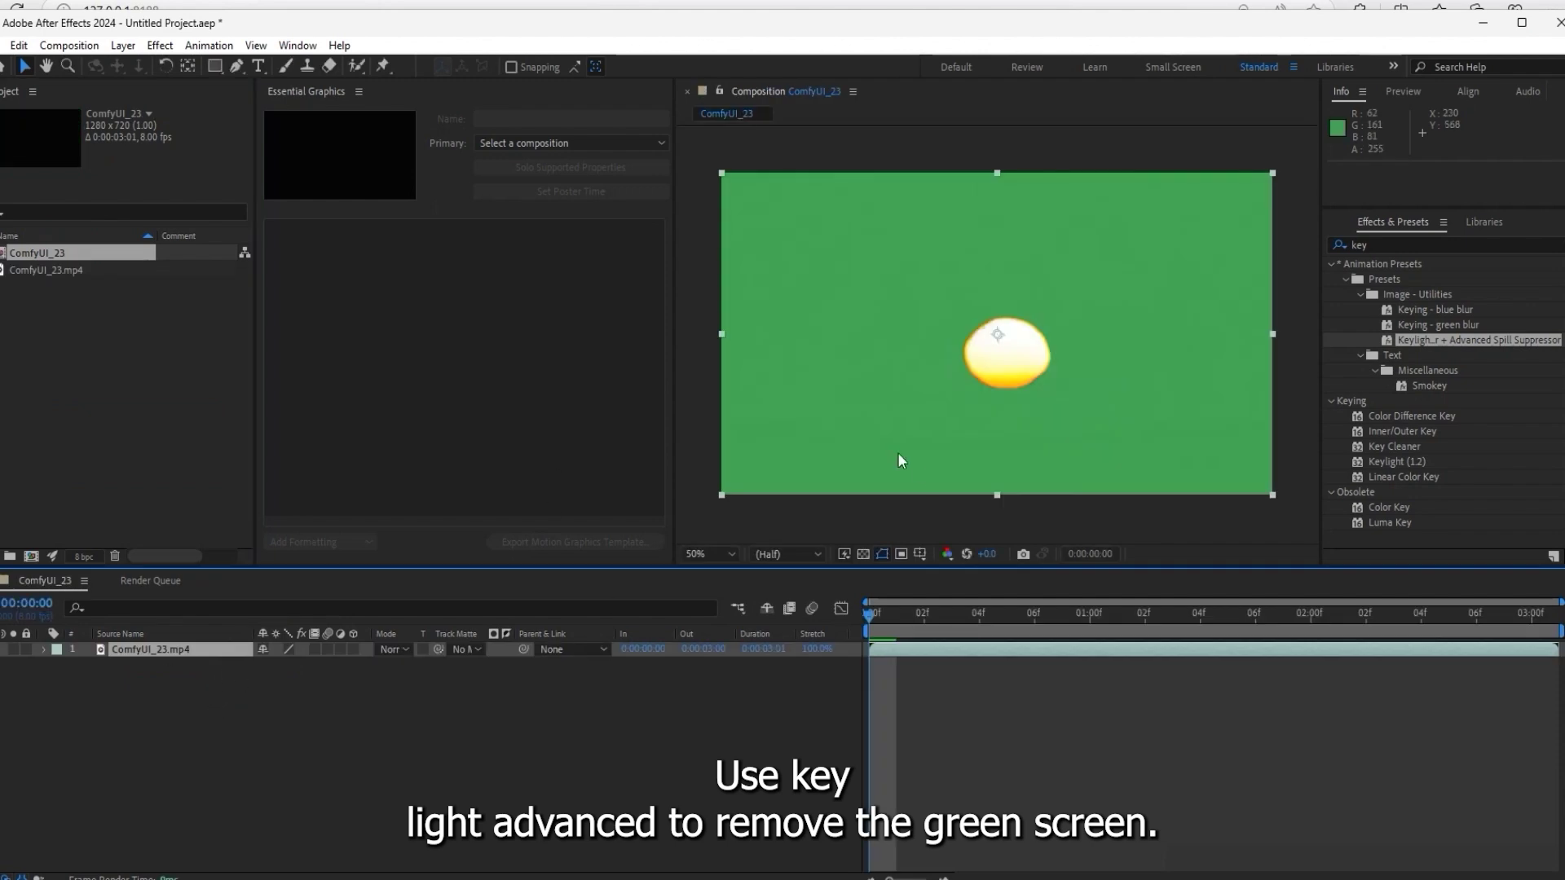
drag(1425, 341, 898, 350)
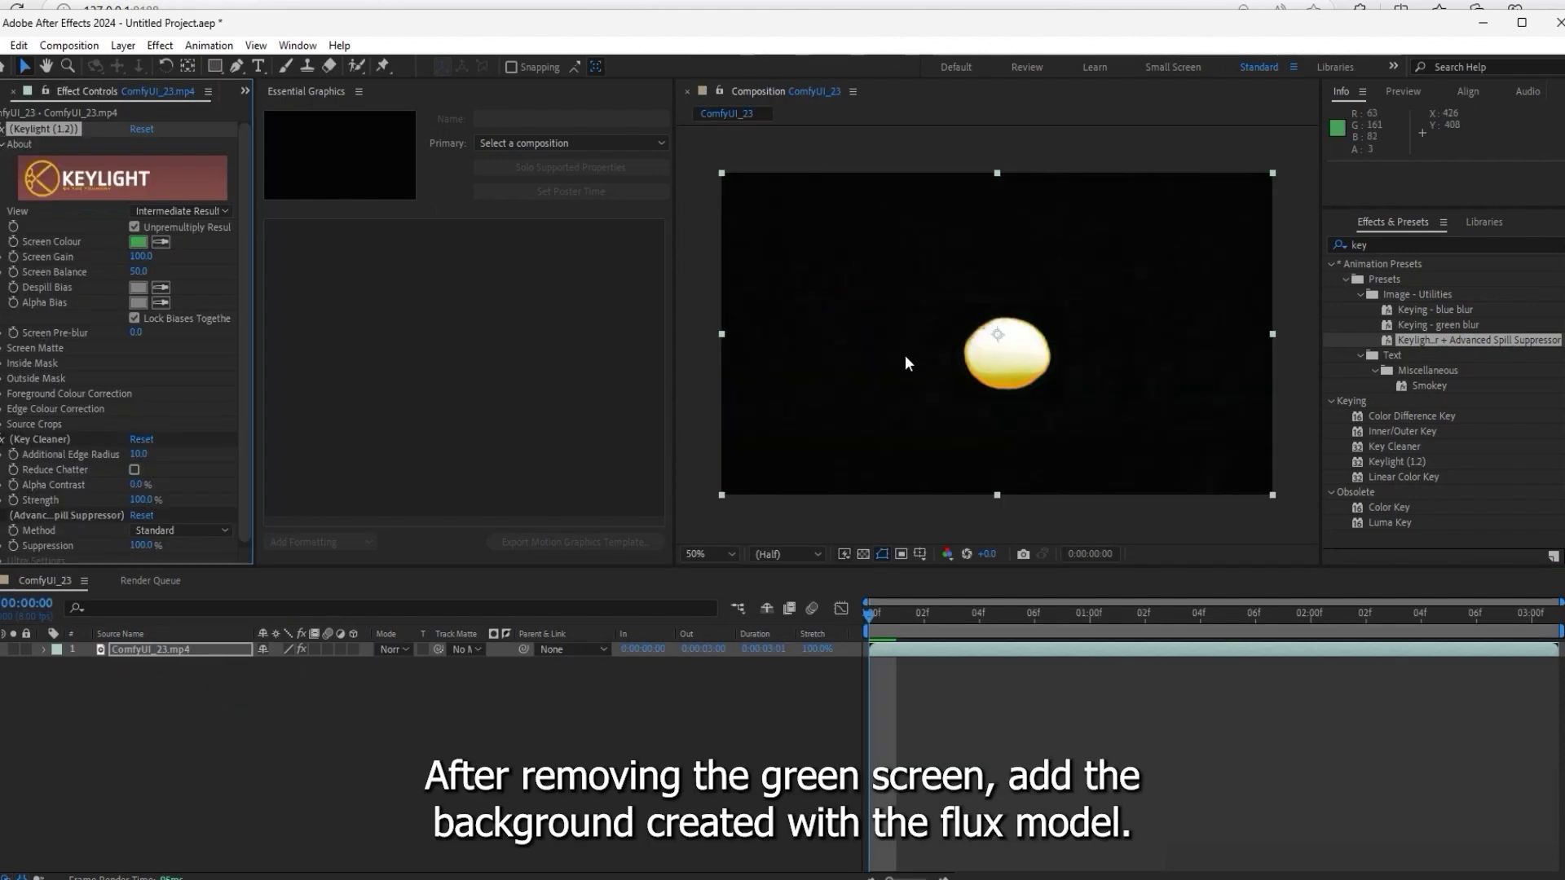
click(244, 91)
- Import the meadow background and reposition the sun up and right over it
double_click(102, 400)
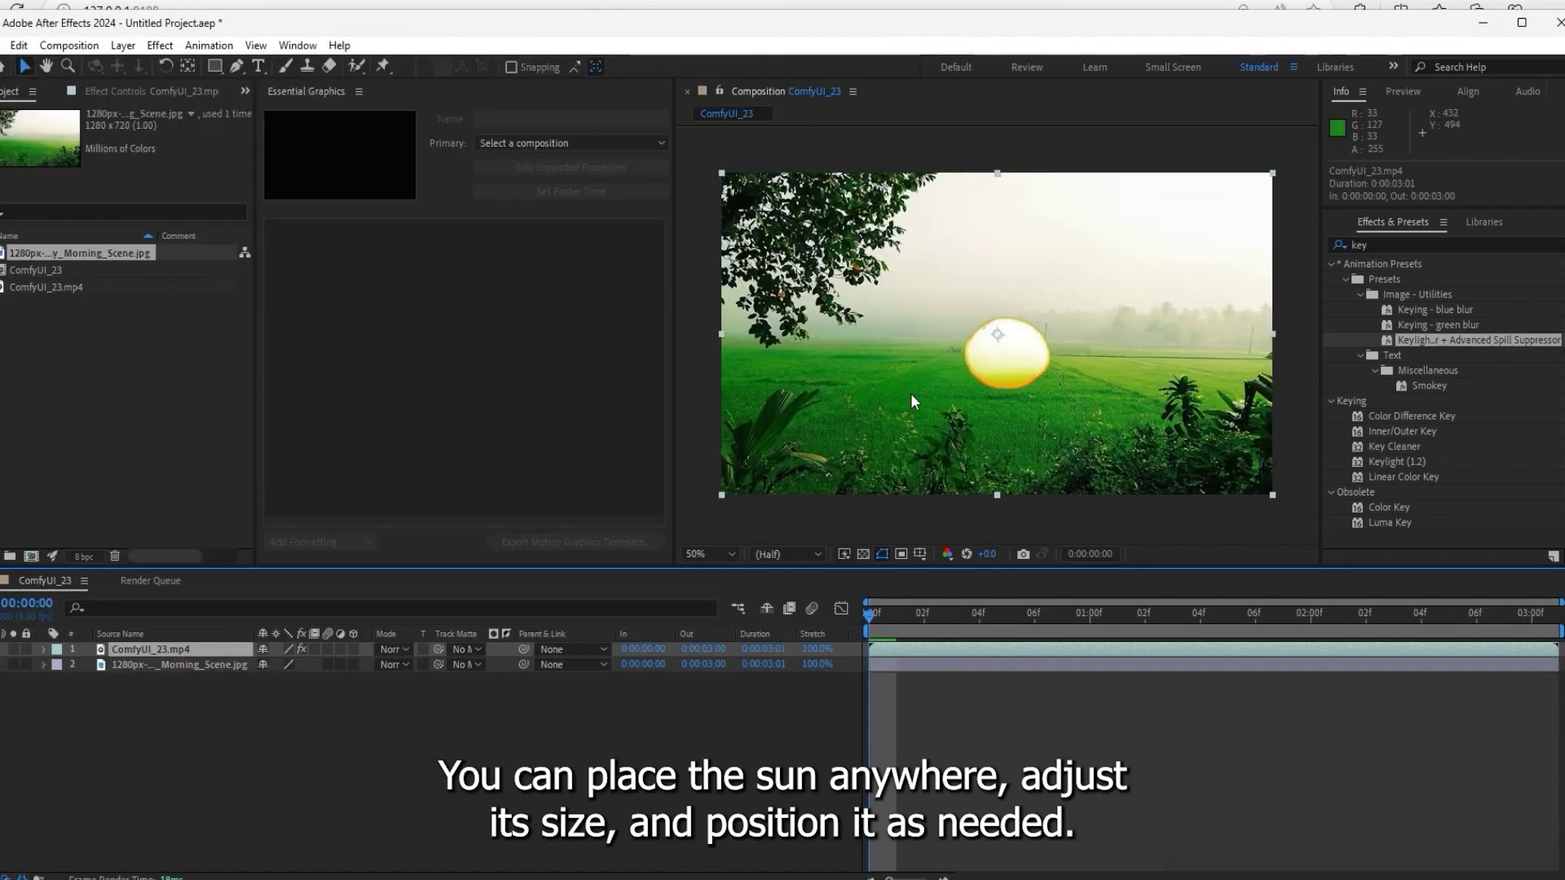
drag(909, 352, 1173, 268)
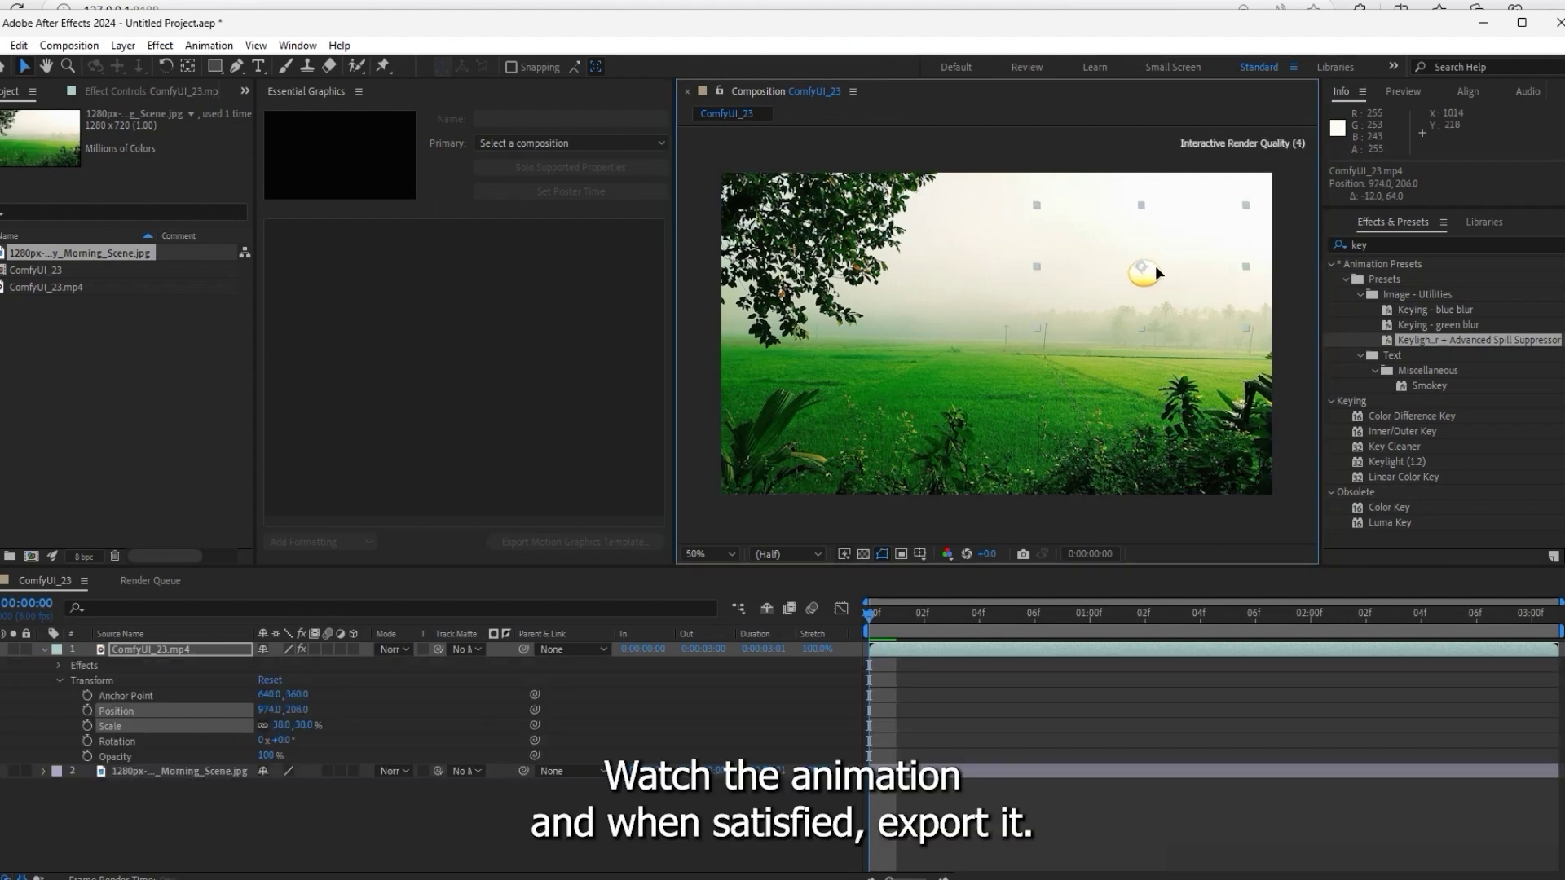
drag(1156, 266, 1153, 273)
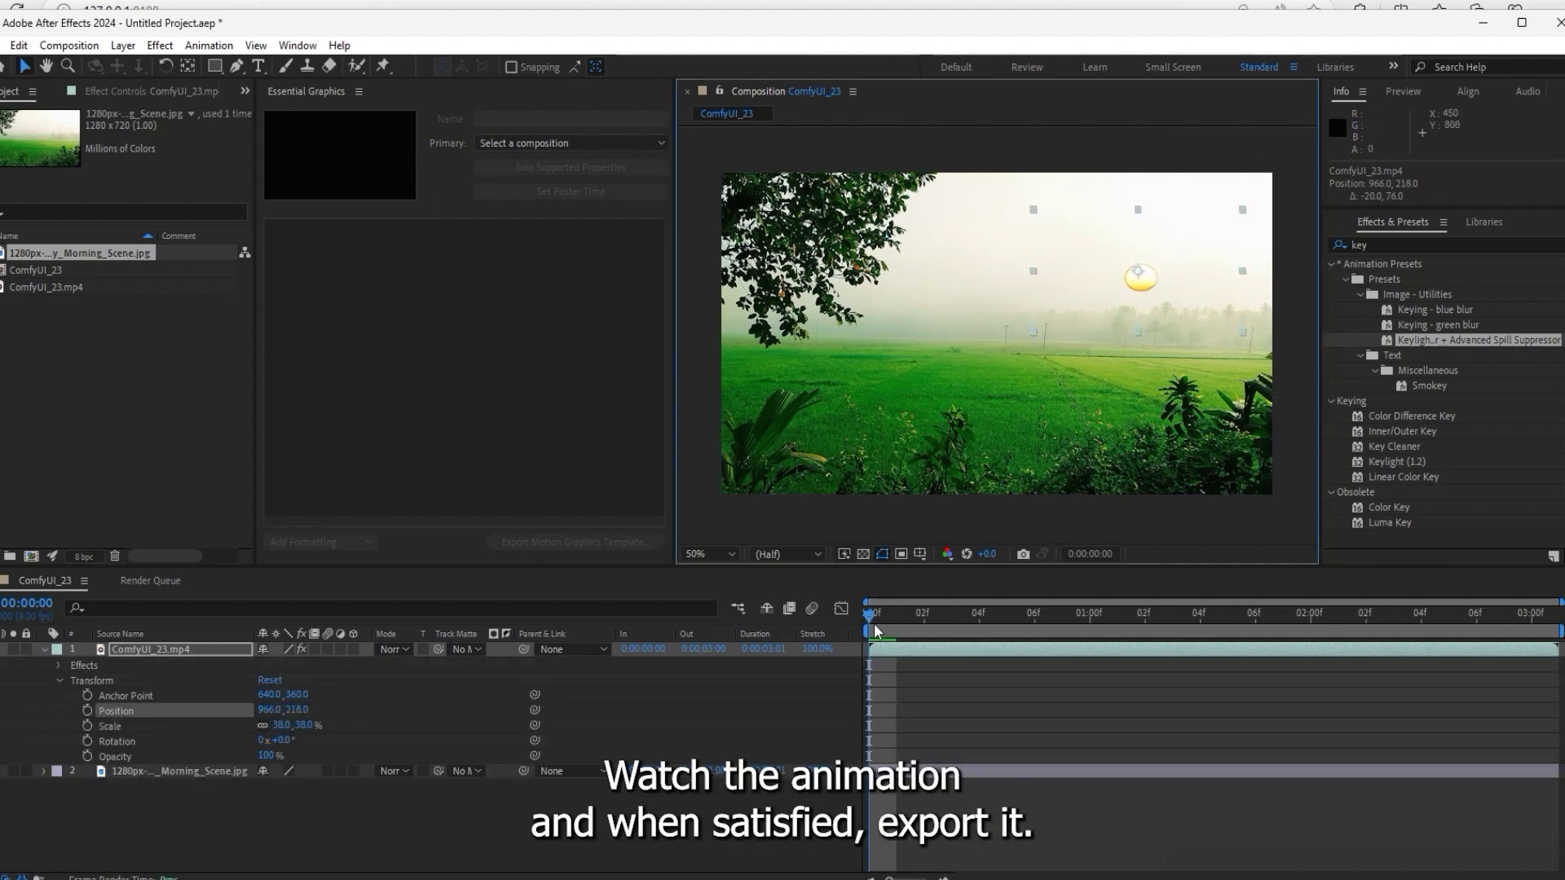